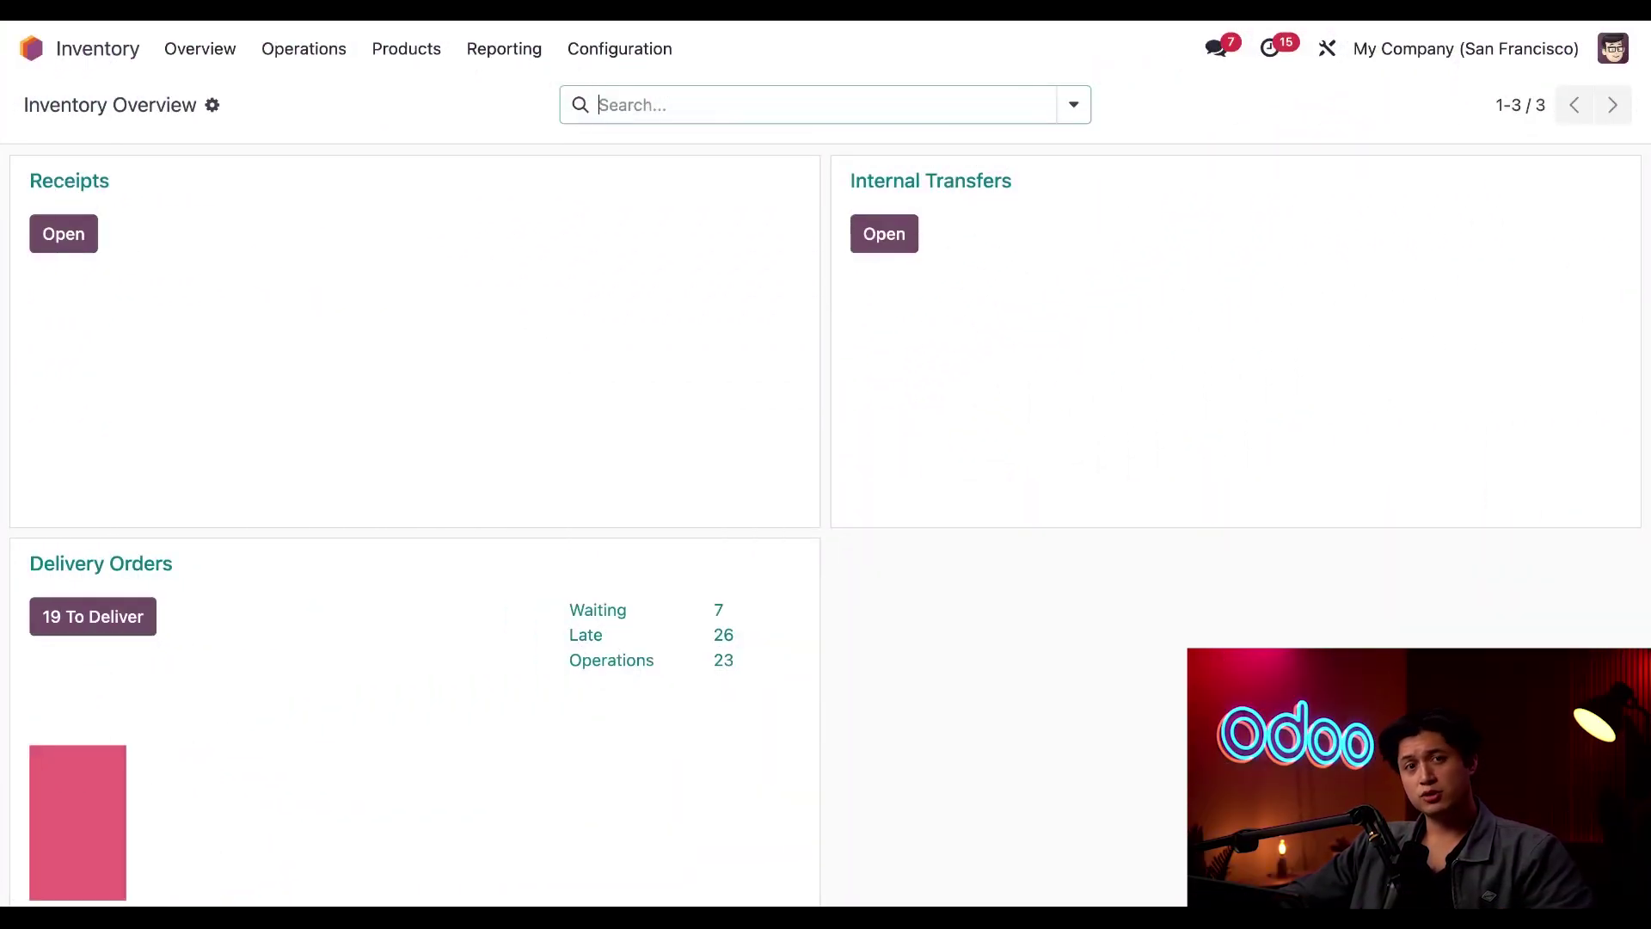
Confirm Storage Locations is ticked in the Warehouse section of the Inventory settings.
{"action": "left_click", "coordinate": [653, 60]}
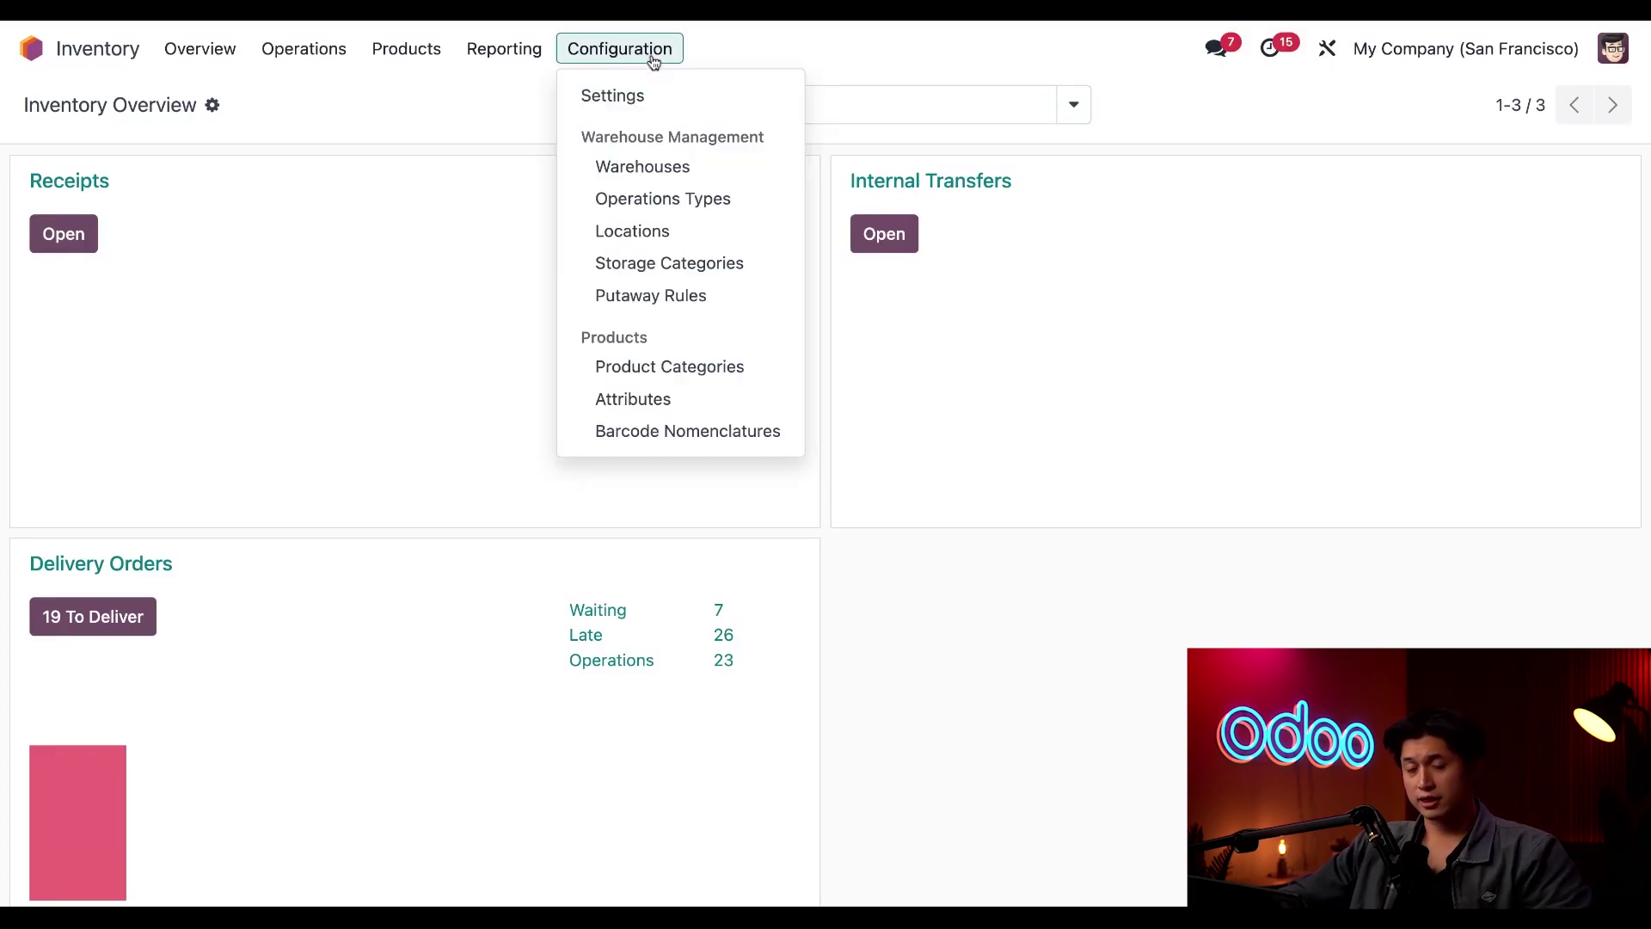
{"action": "left_click", "coordinate": [668, 107]}
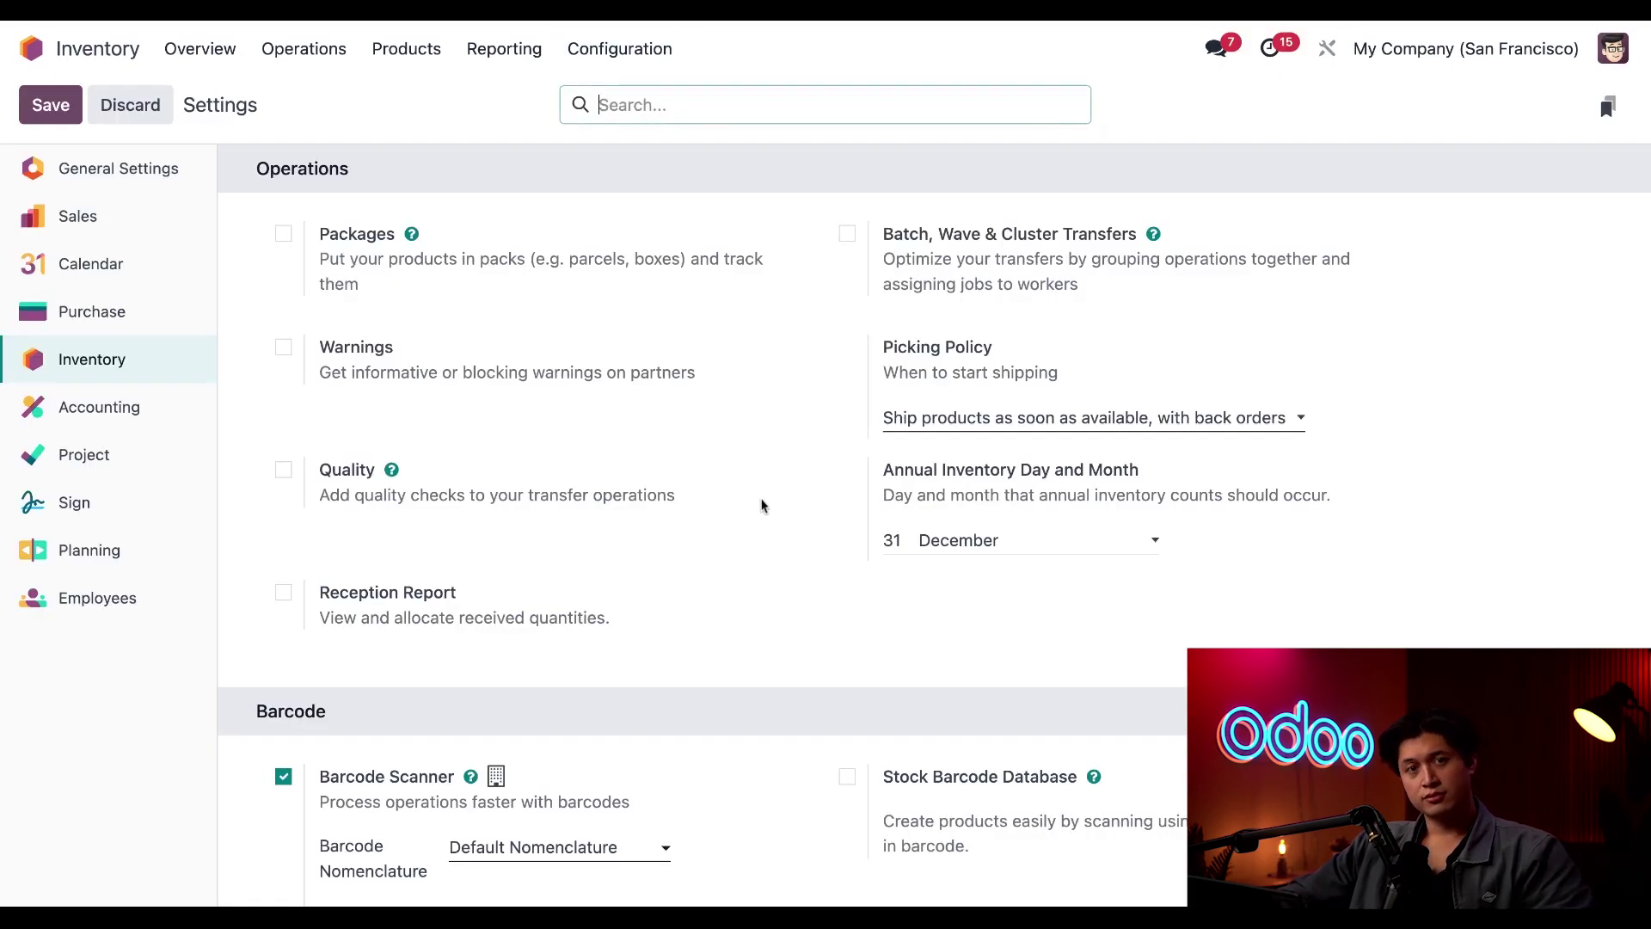
{"action": "scroll", "coordinate": [761, 506], "scroll_direction": "down", "scroll_amount": 20}
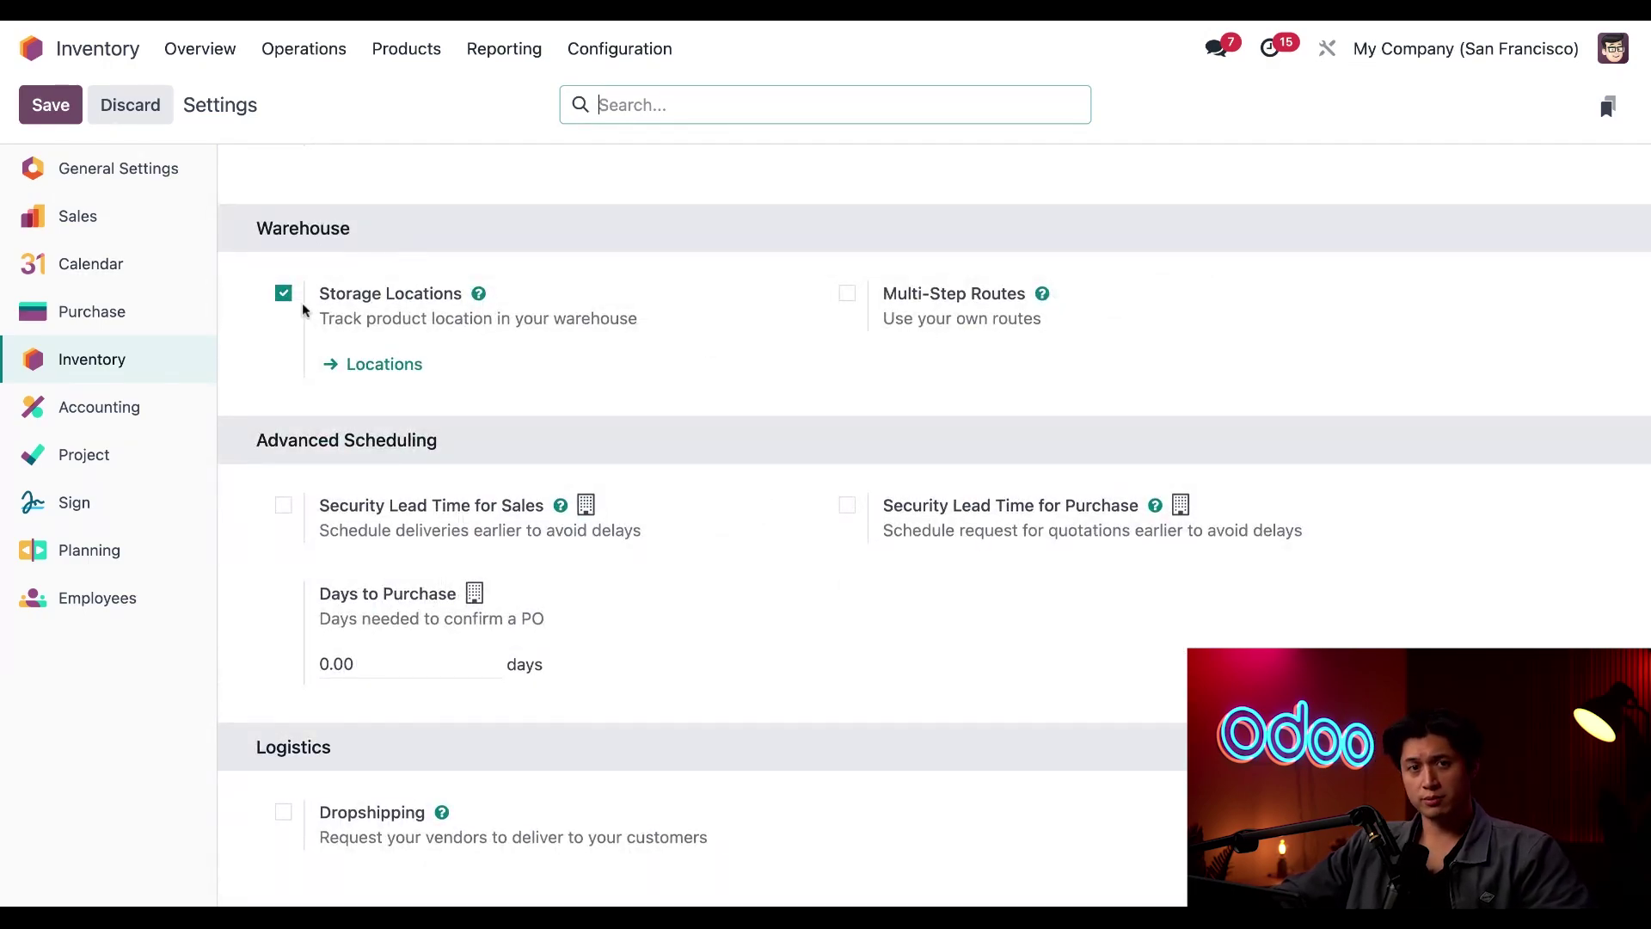
{"action": "mouse_move", "coordinate": [531, 311]}
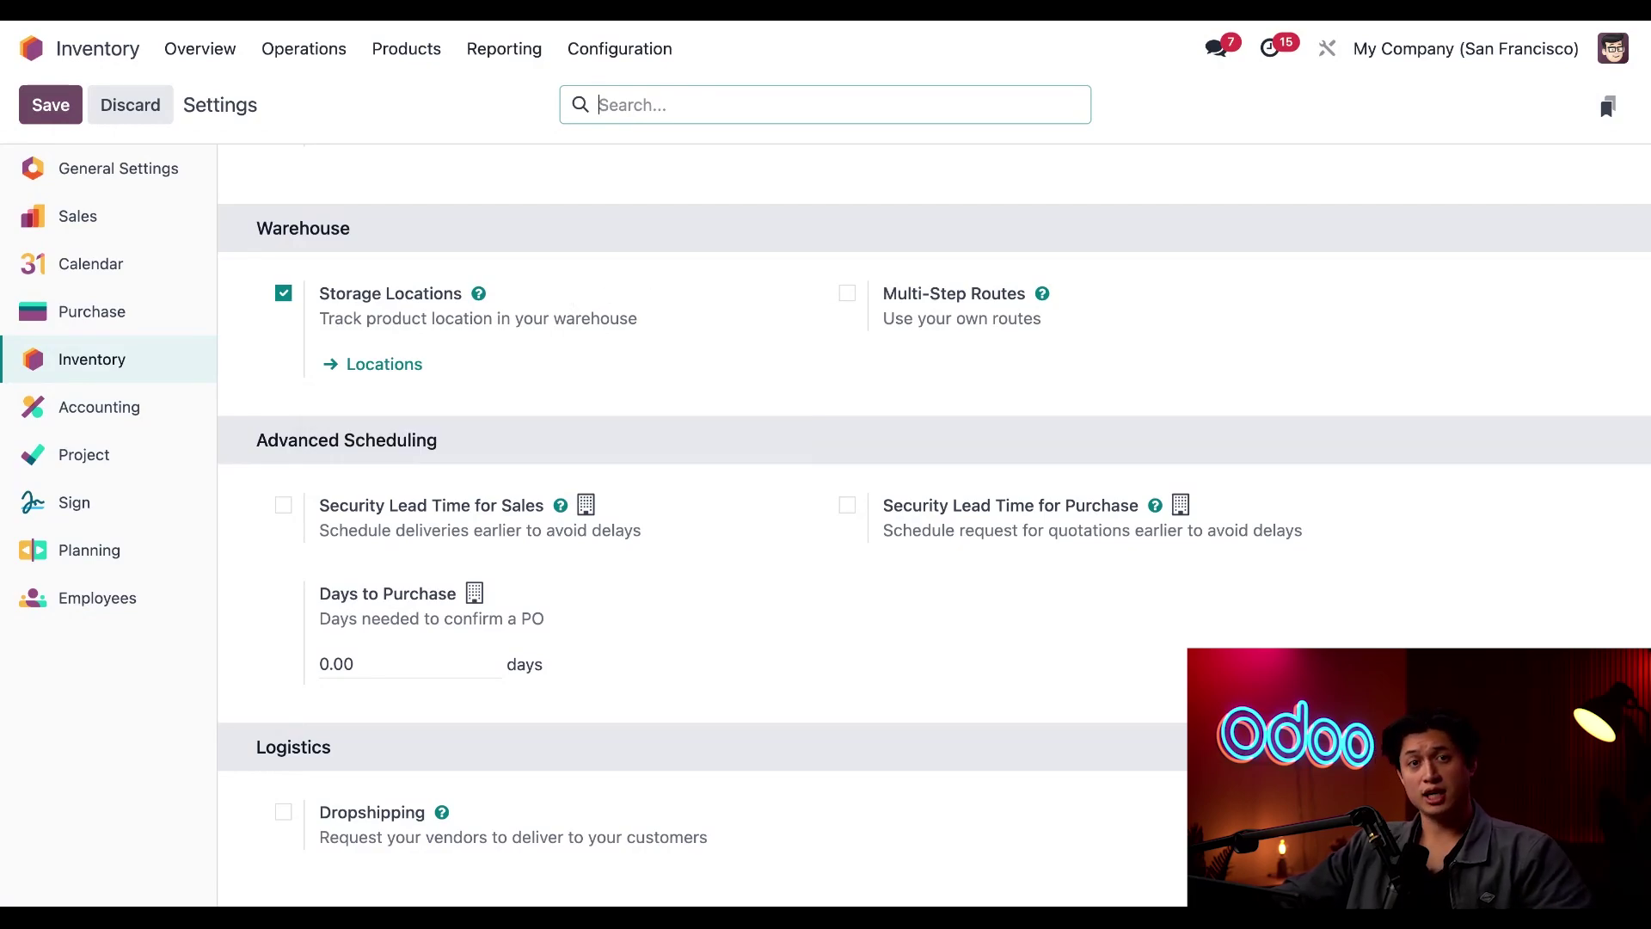
{"action": "left_click", "coordinate": [618, 49]}
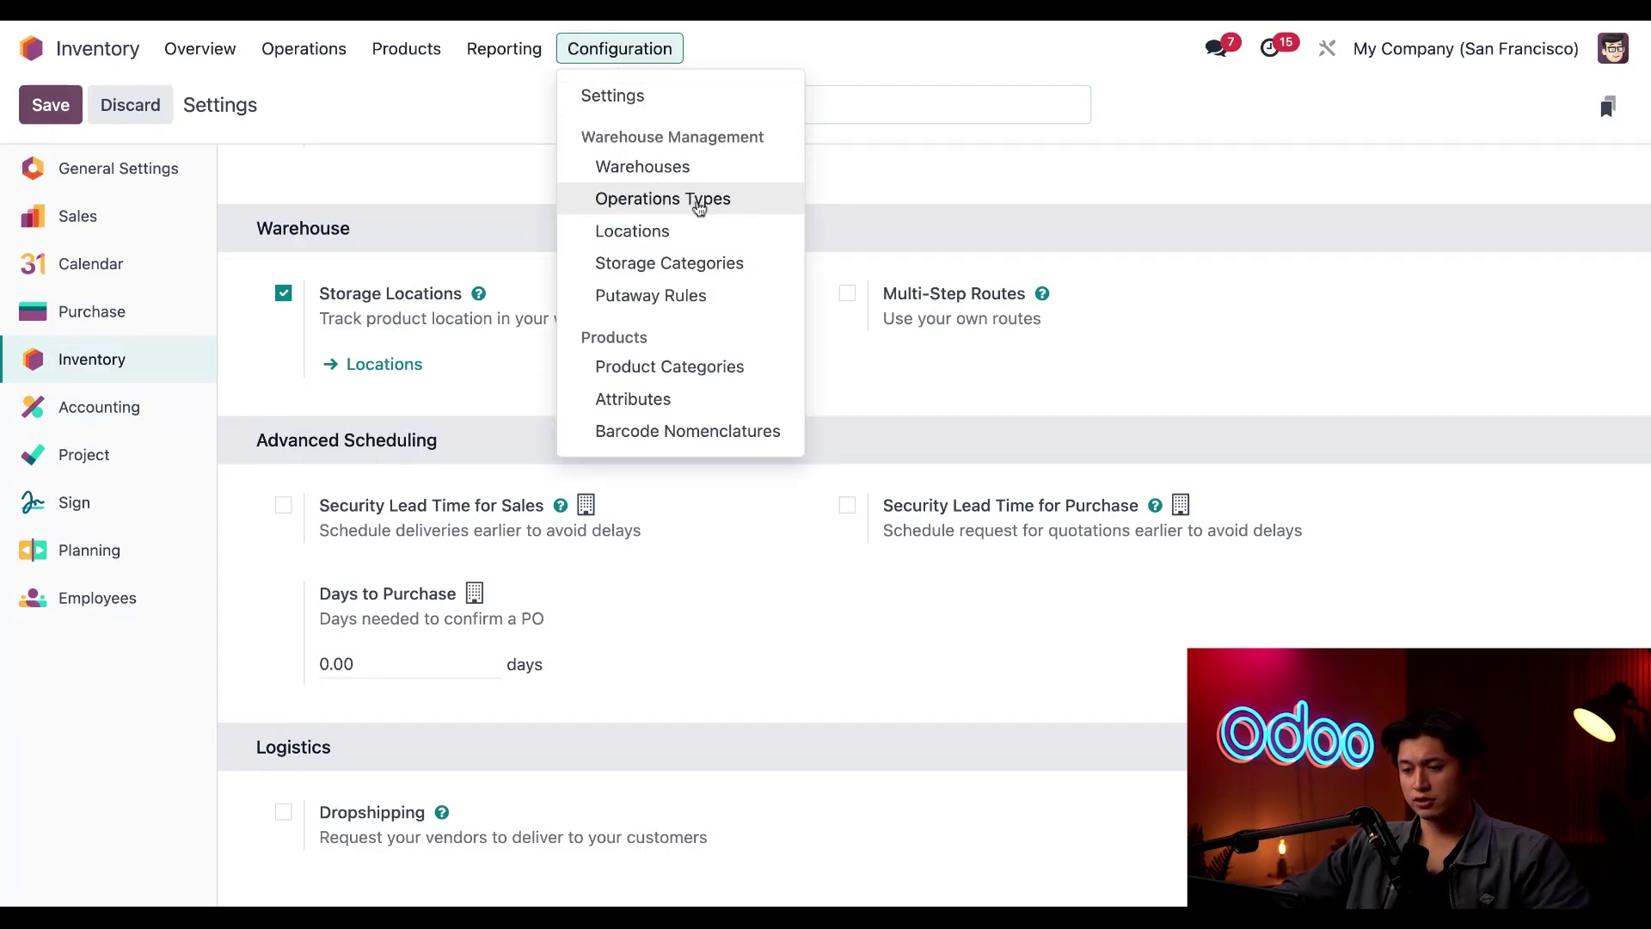
Open the Zone A storage category, which caps Vinyl Records at 100.
{"action": "left_click", "coordinate": [745, 268]}
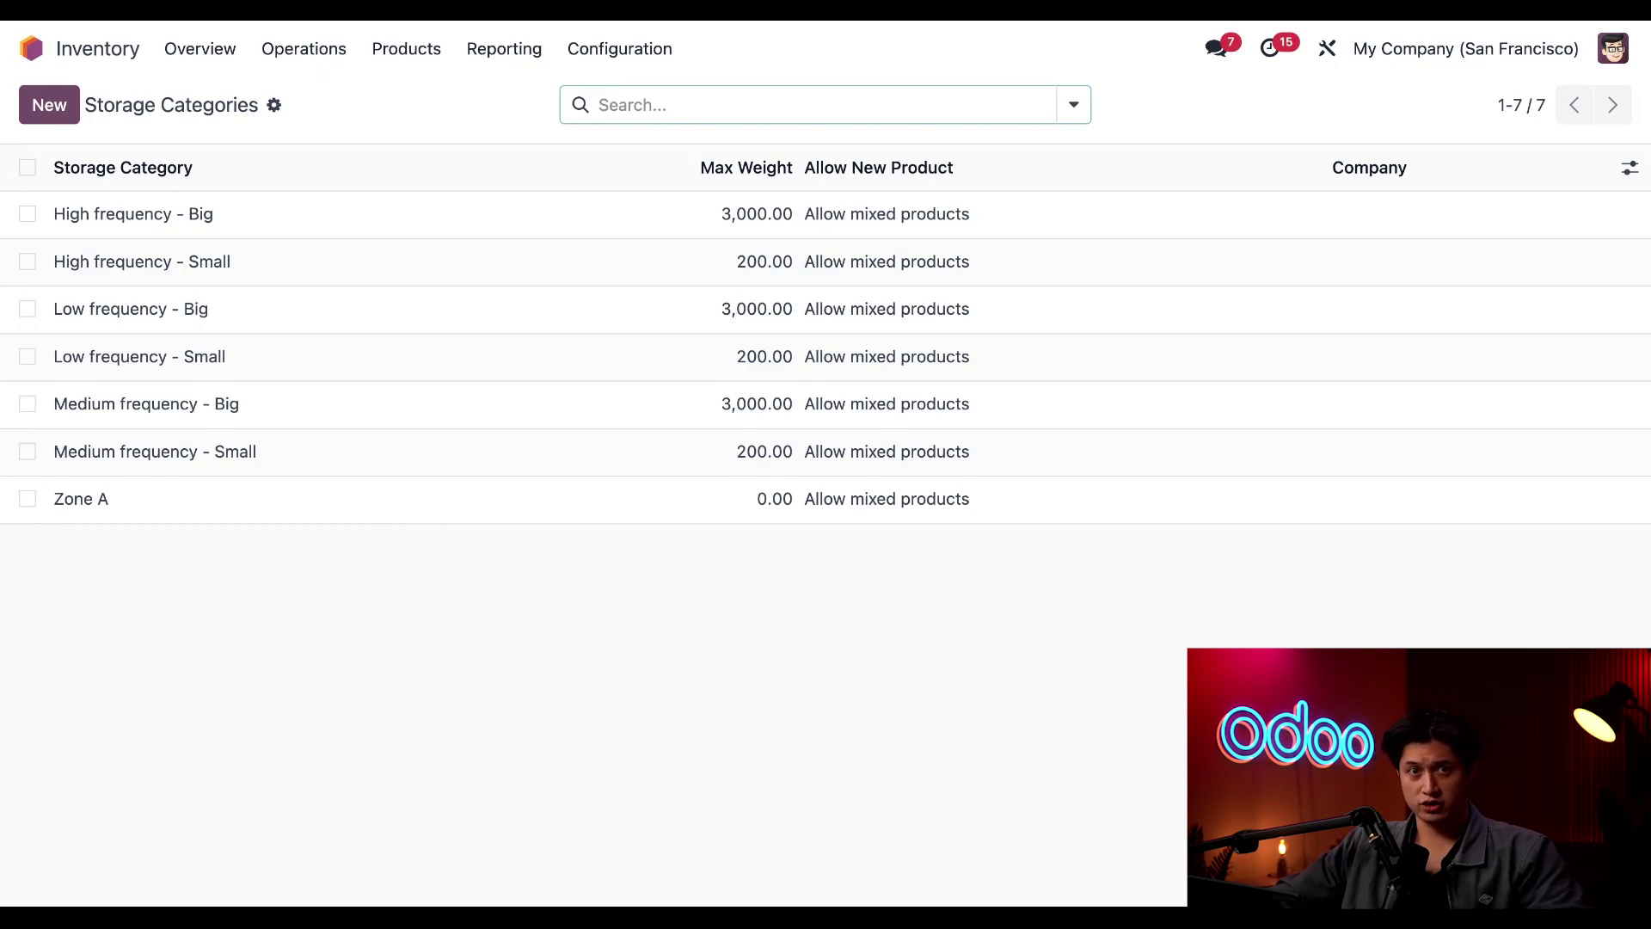
{"action": "left_click", "coordinate": [311, 509]}
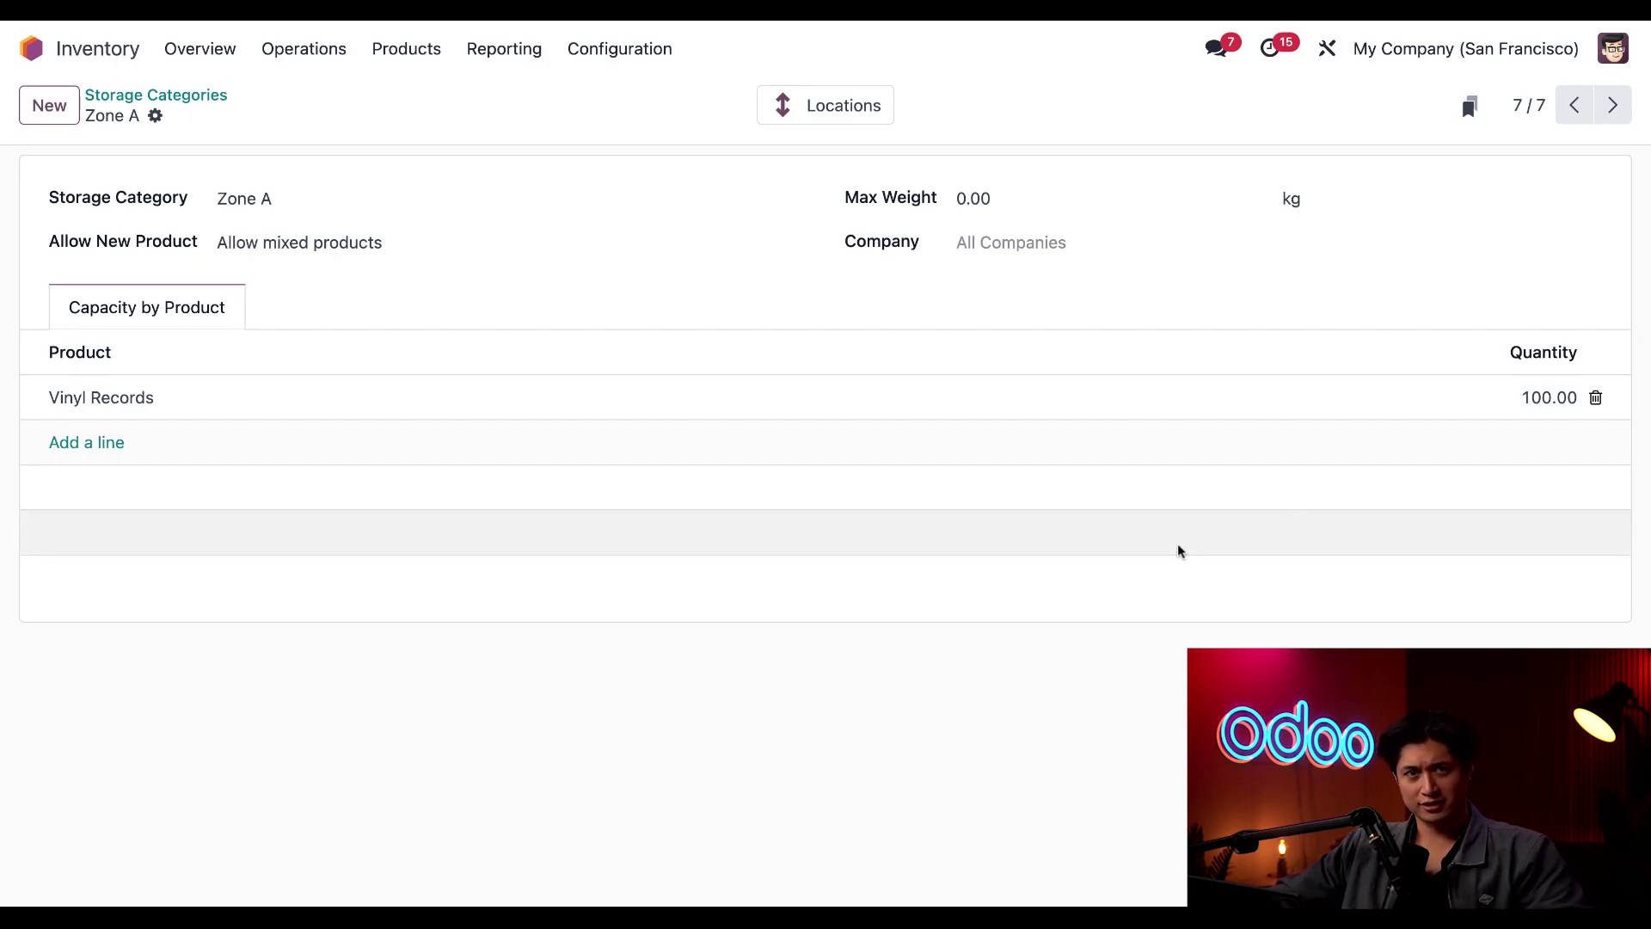
Check the current stock of Zone A's WH/Stock/Shelf 1, showing 90 Vinyl Records.
{"action": "left_click", "coordinate": [829, 113]}
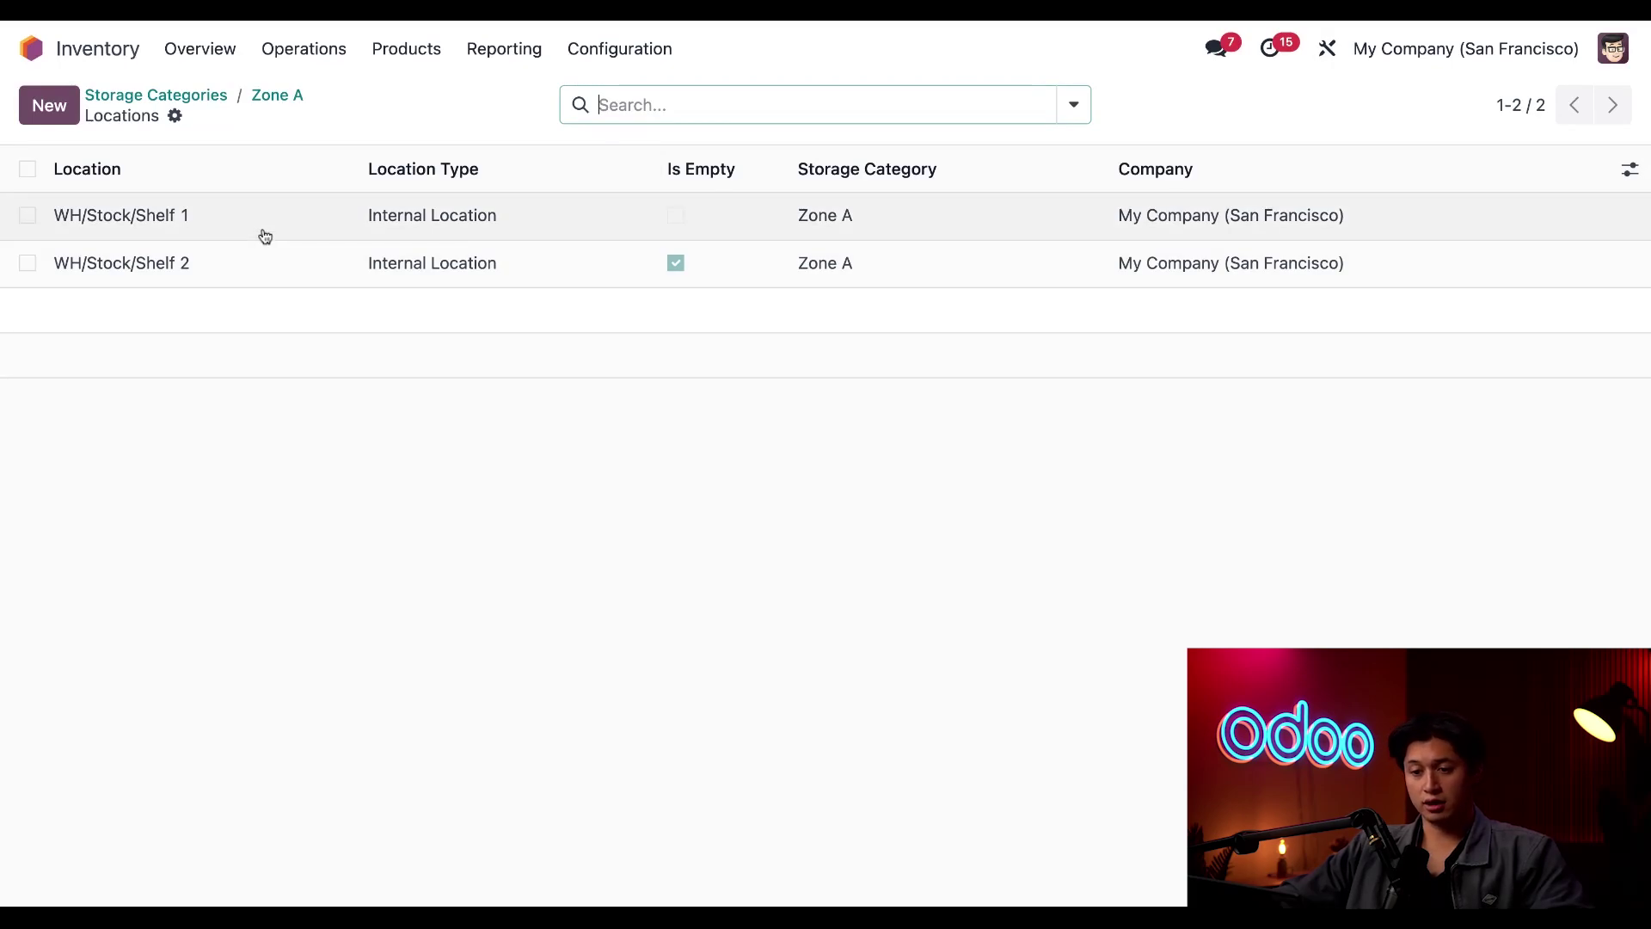
{"action": "left_click", "coordinate": [265, 237]}
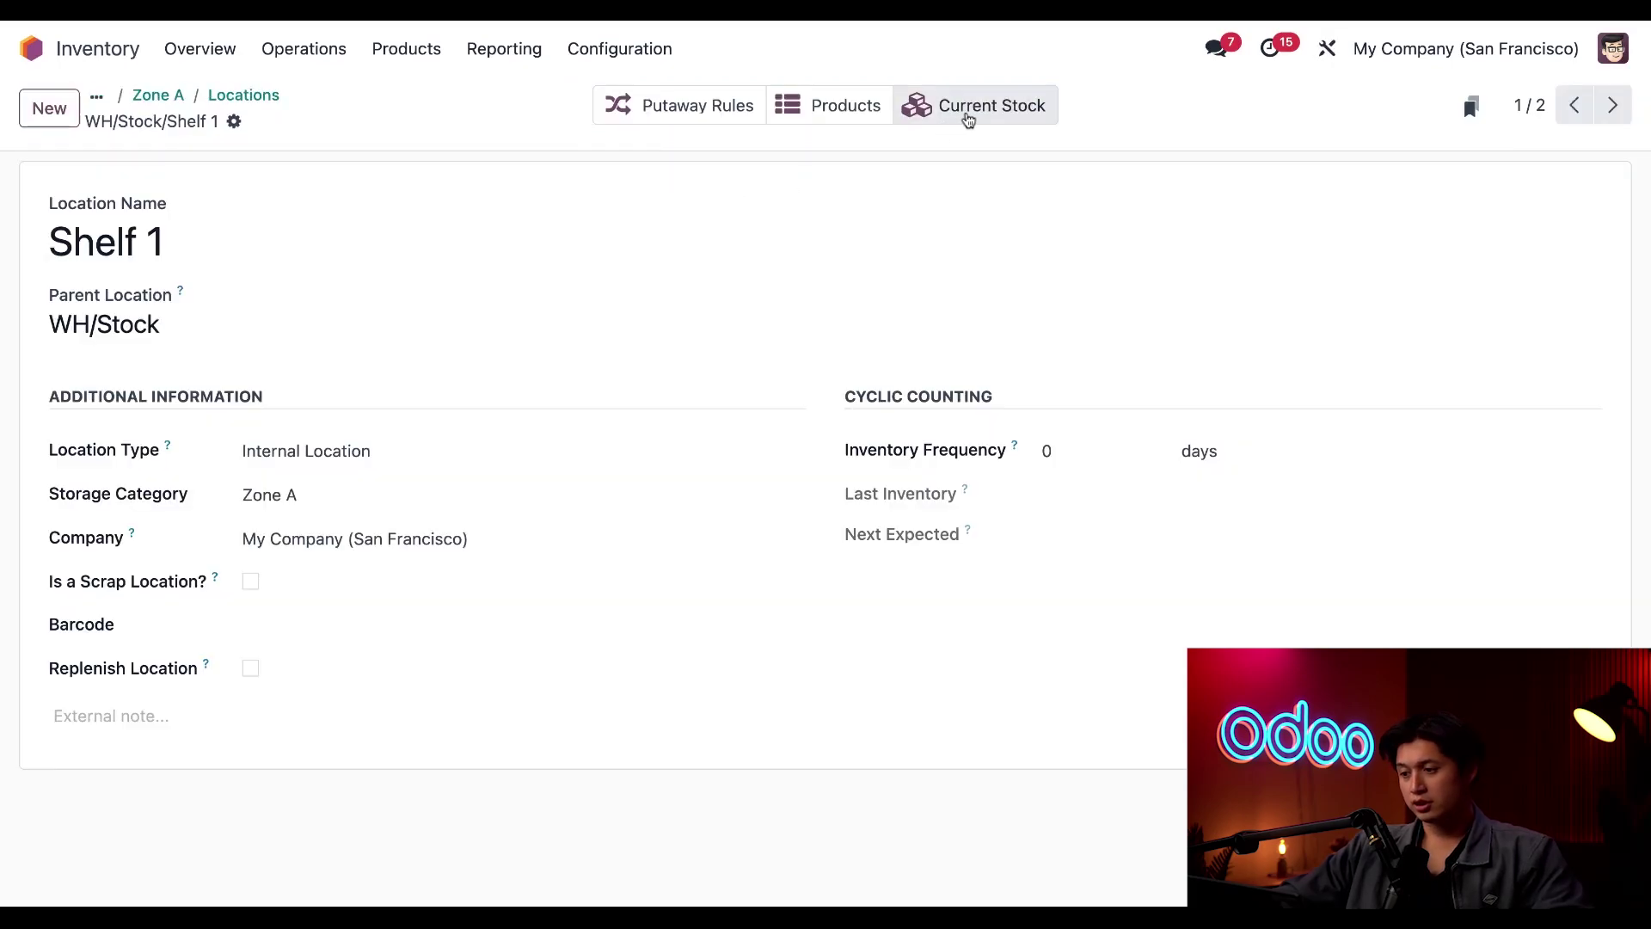
{"action": "left_click", "coordinate": [968, 119]}
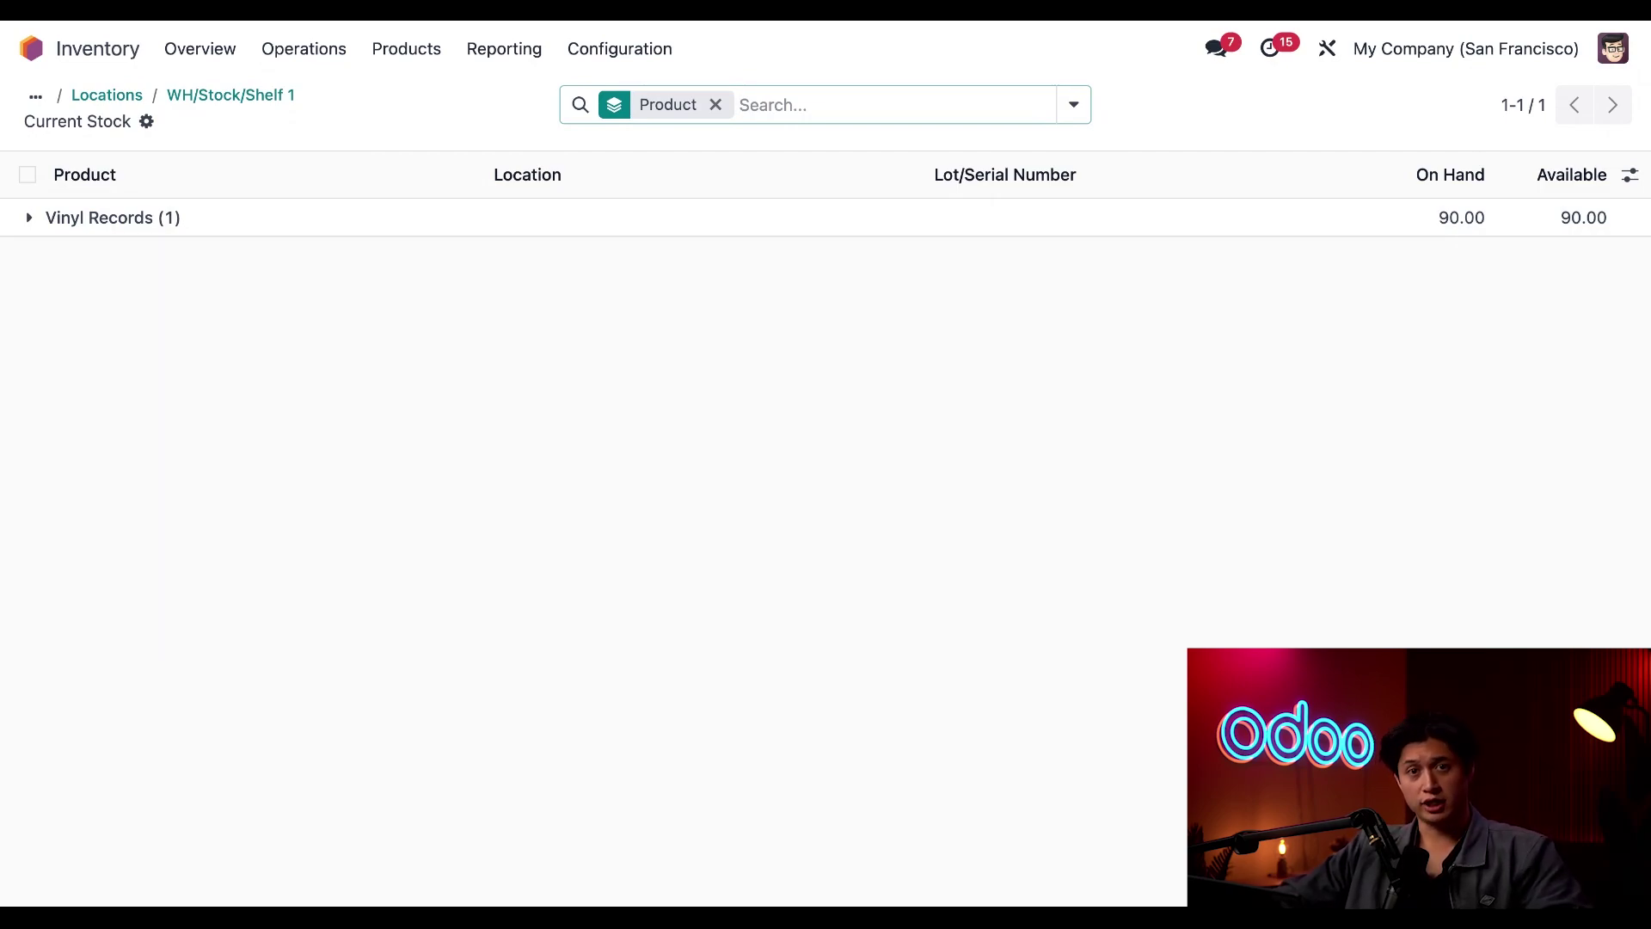
Set location WH/Stock/Shelf 3's storage category to Zone A.
{"action": "left_click", "coordinate": [633, 53]}
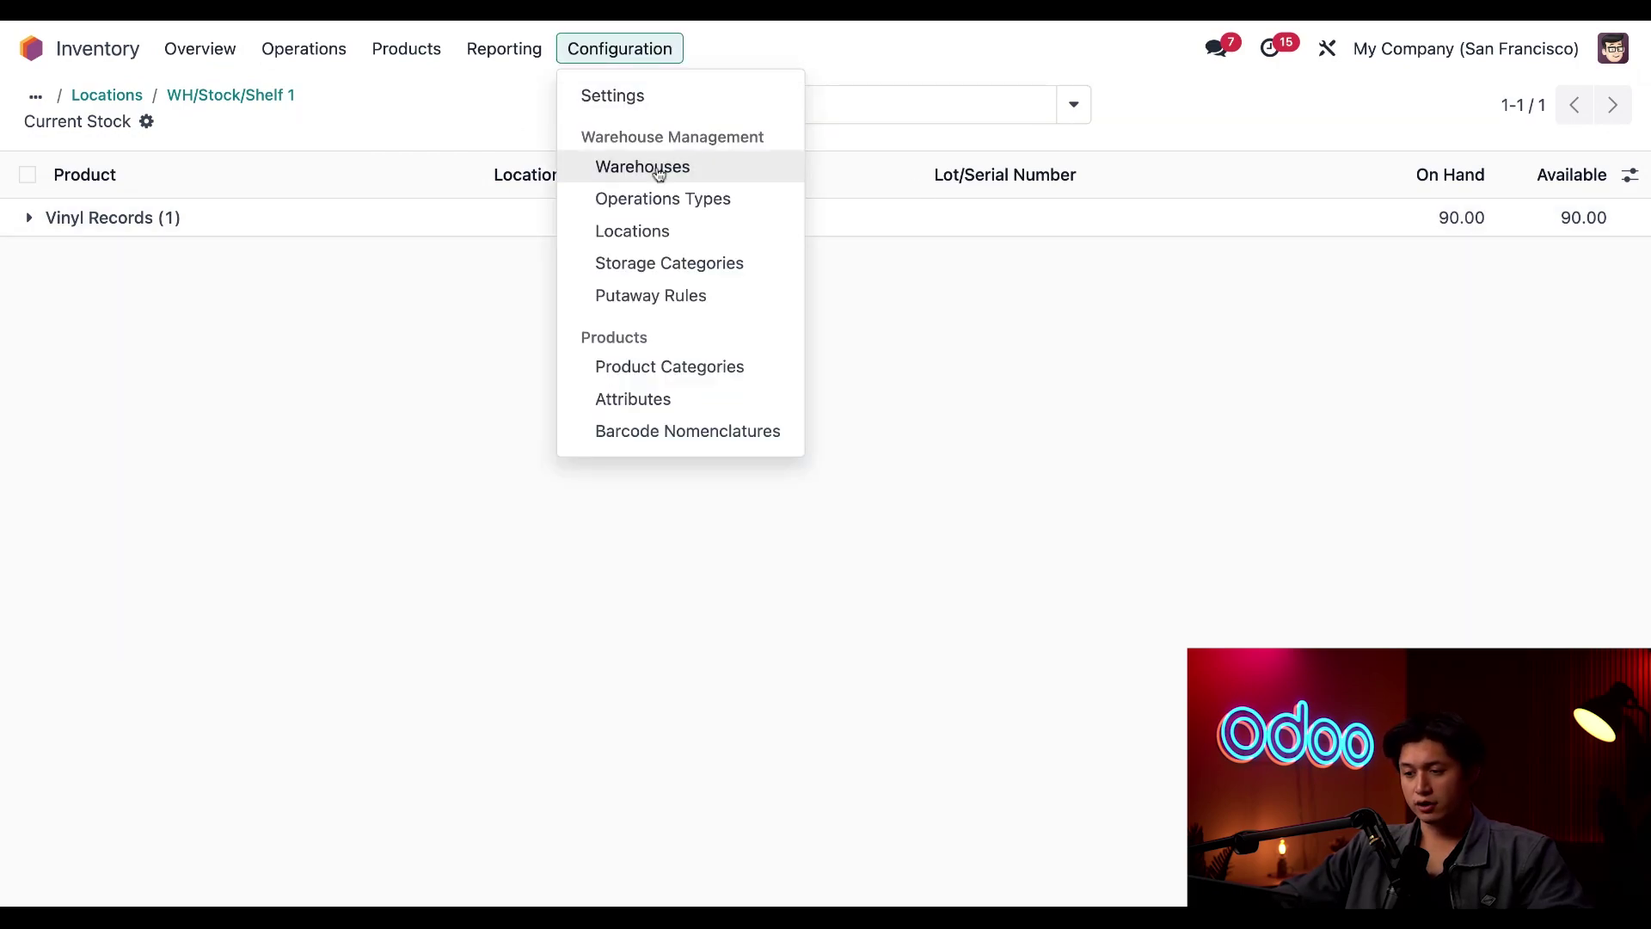
{"action": "left_click", "coordinate": [659, 234]}
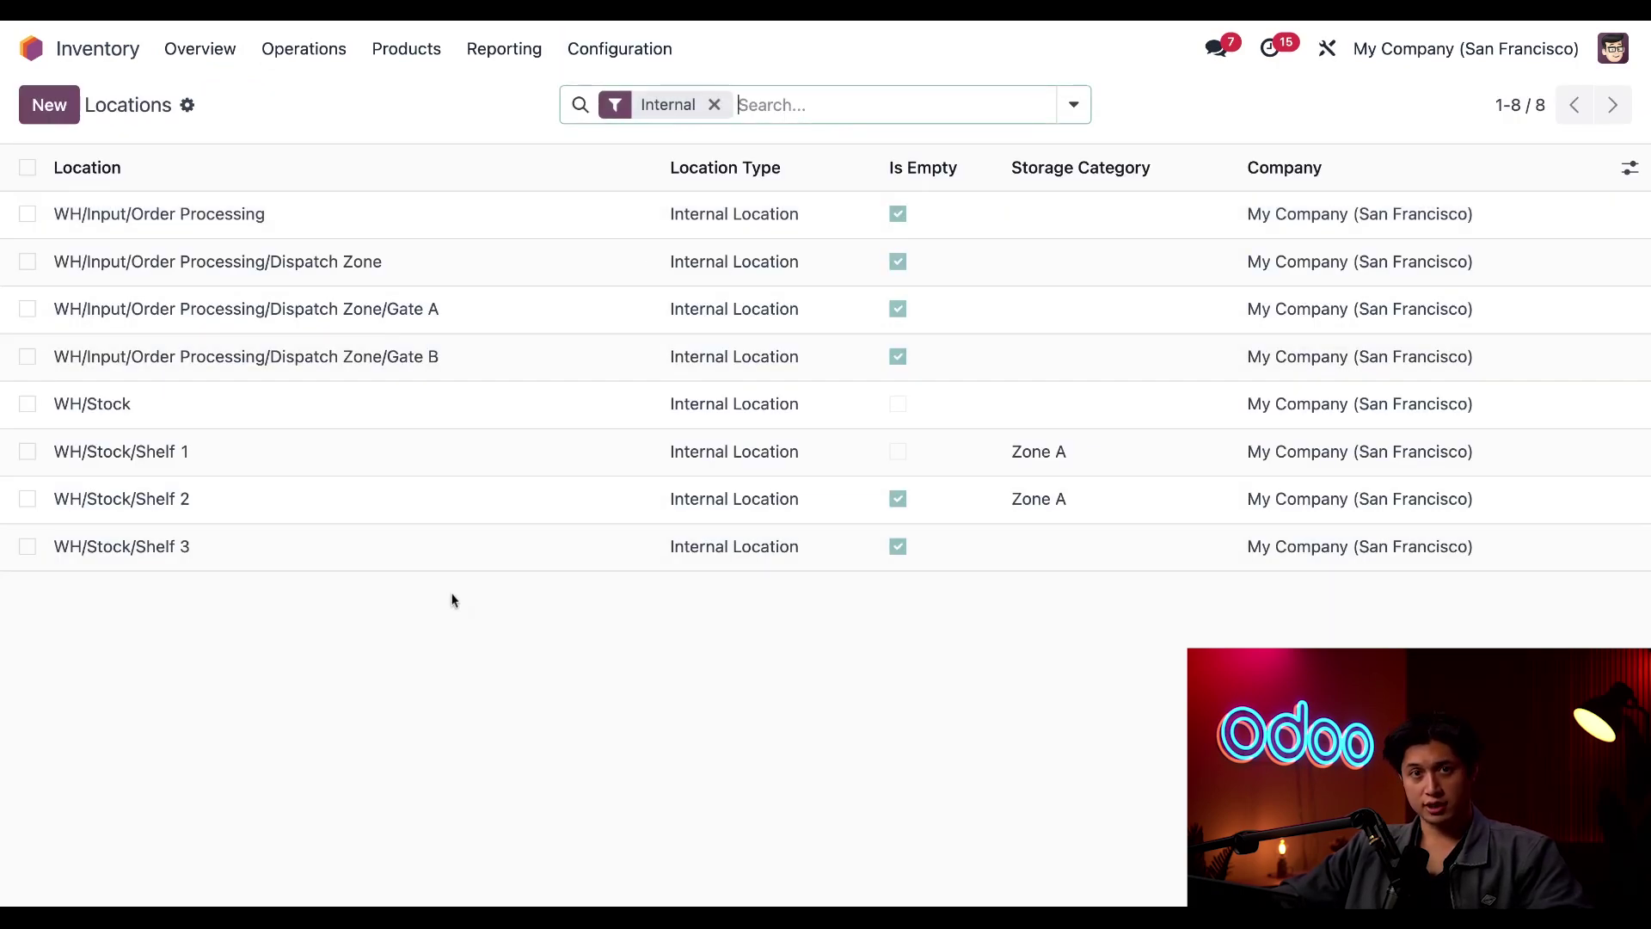
{"action": "left_click", "coordinate": [282, 554]}
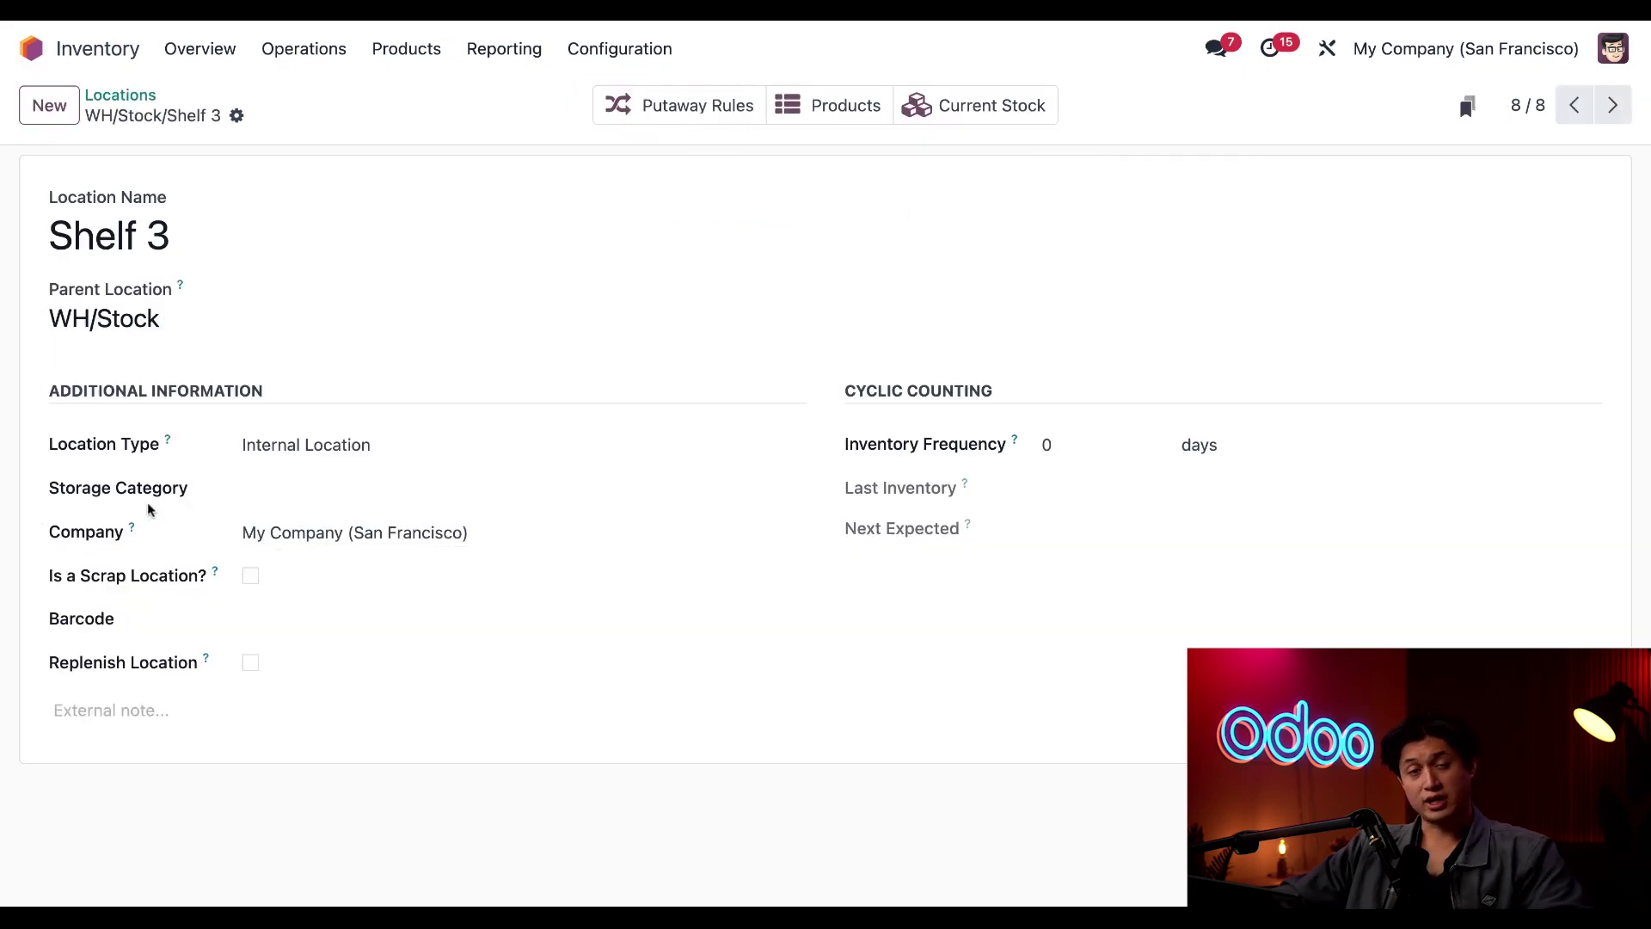
{"action": "left_click", "coordinate": [314, 488]}
{"action": "left_click", "coordinate": [329, 724]}
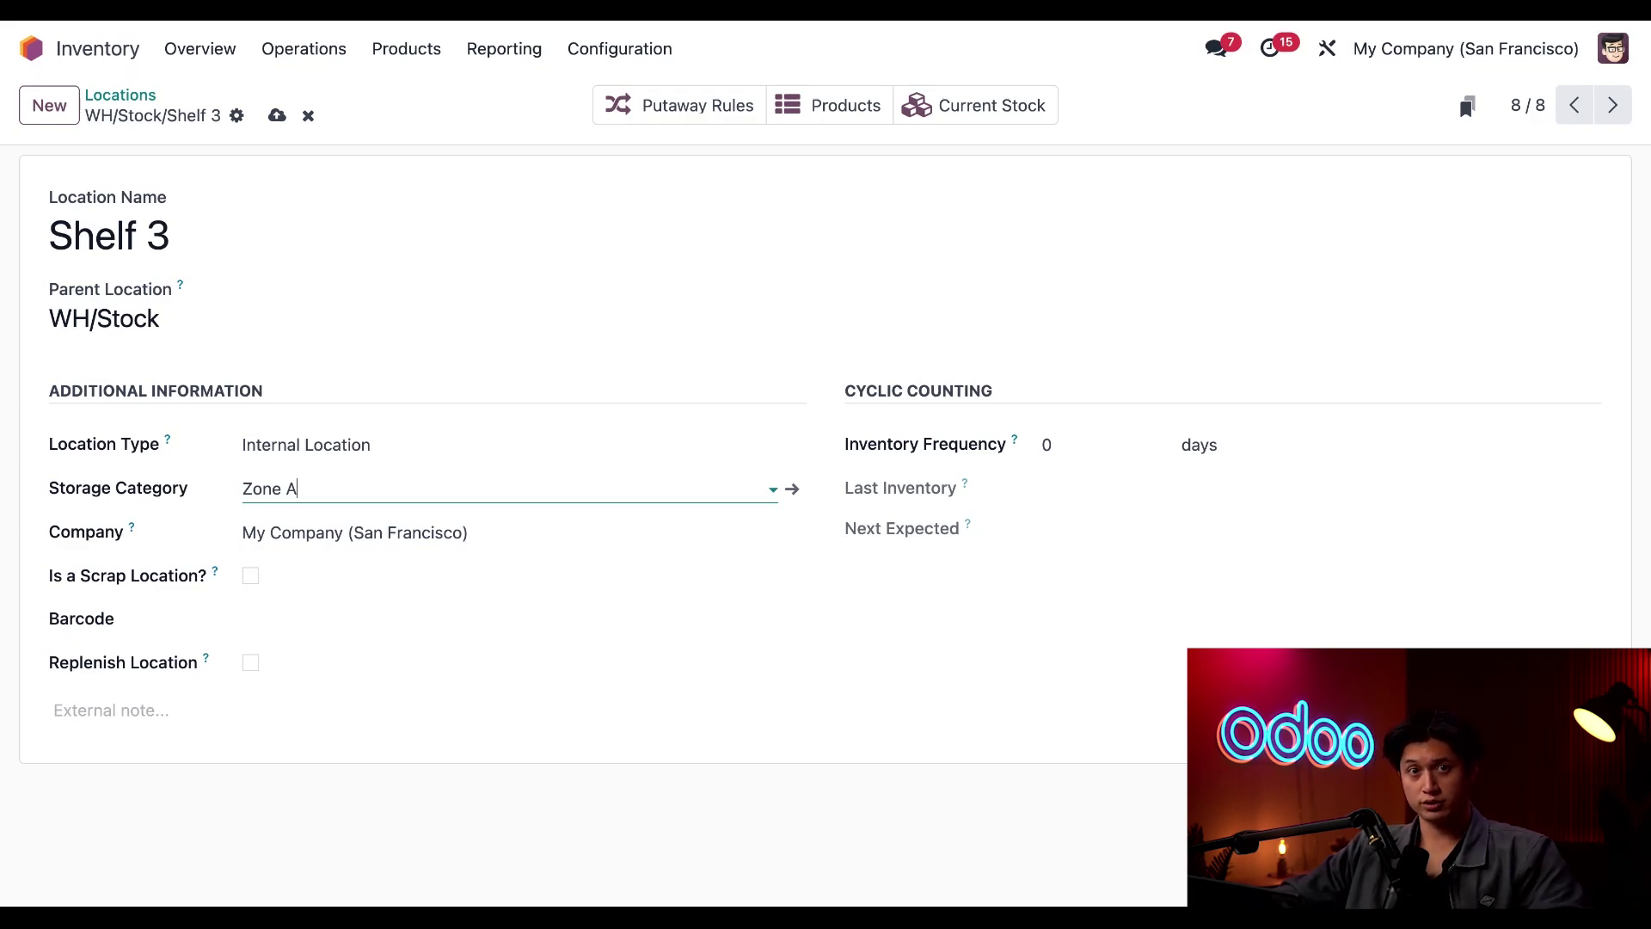
{"action": "left_click", "coordinate": [618, 52]}
Review the putaway rules list, showing Vinyl Records from WH/Stock going to WH/Stock/Shelf 1.
{"action": "left_click", "coordinate": [641, 303]}
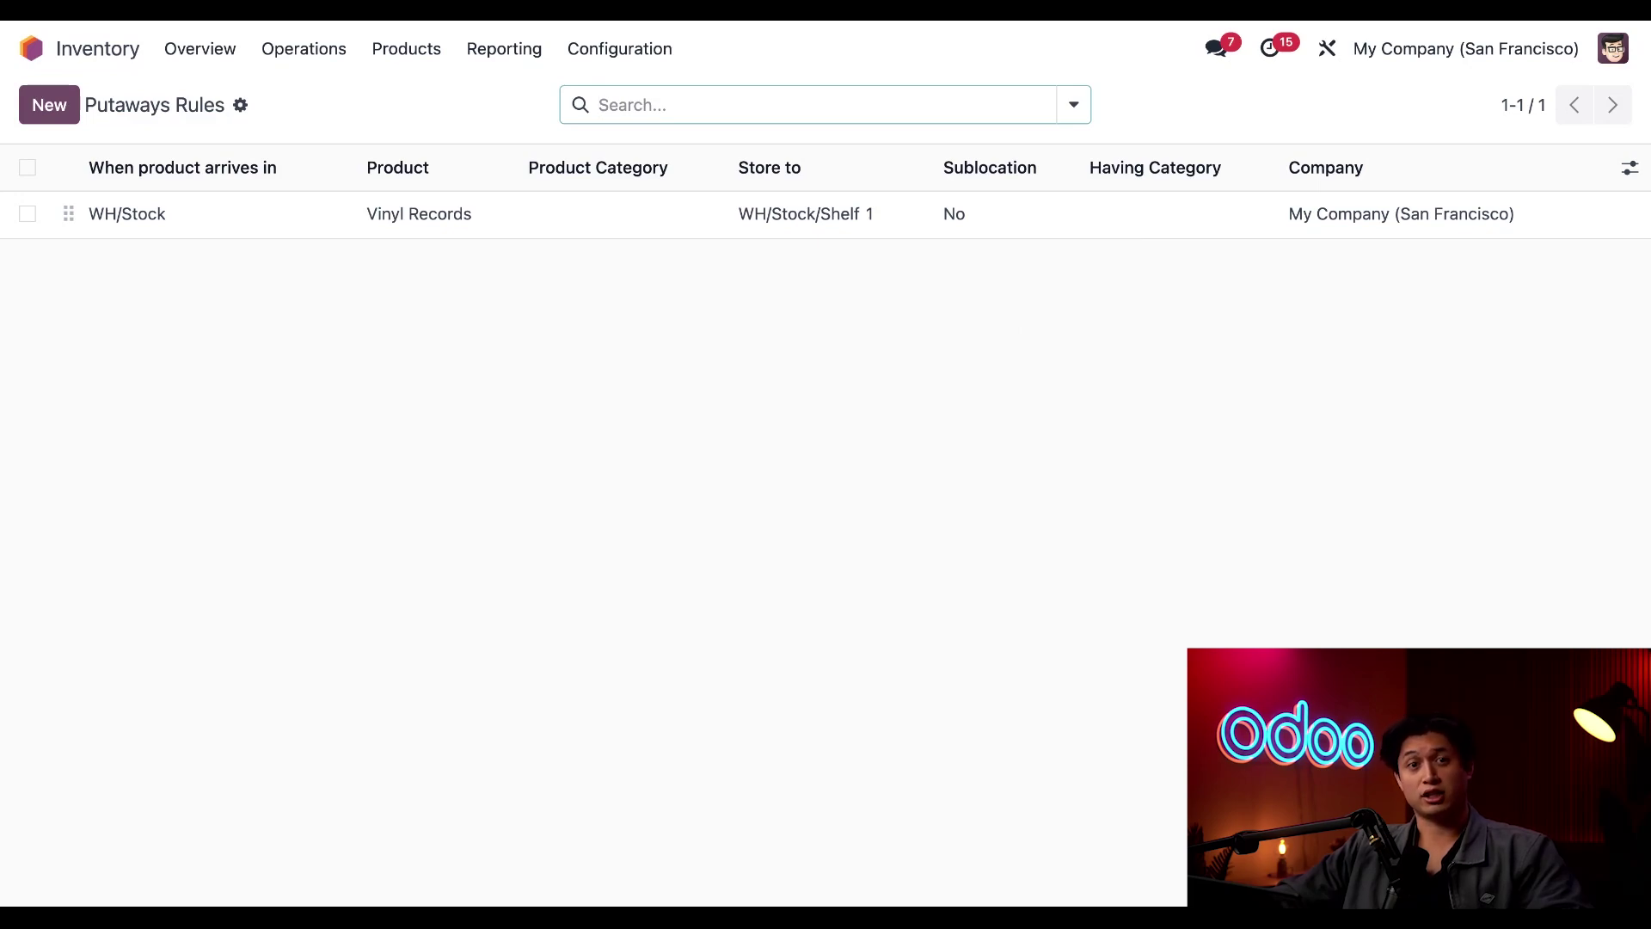
Give the Vinyl Records rule sublocation Closest Location and category Zone A.
{"action": "left_click", "coordinate": [988, 229]}
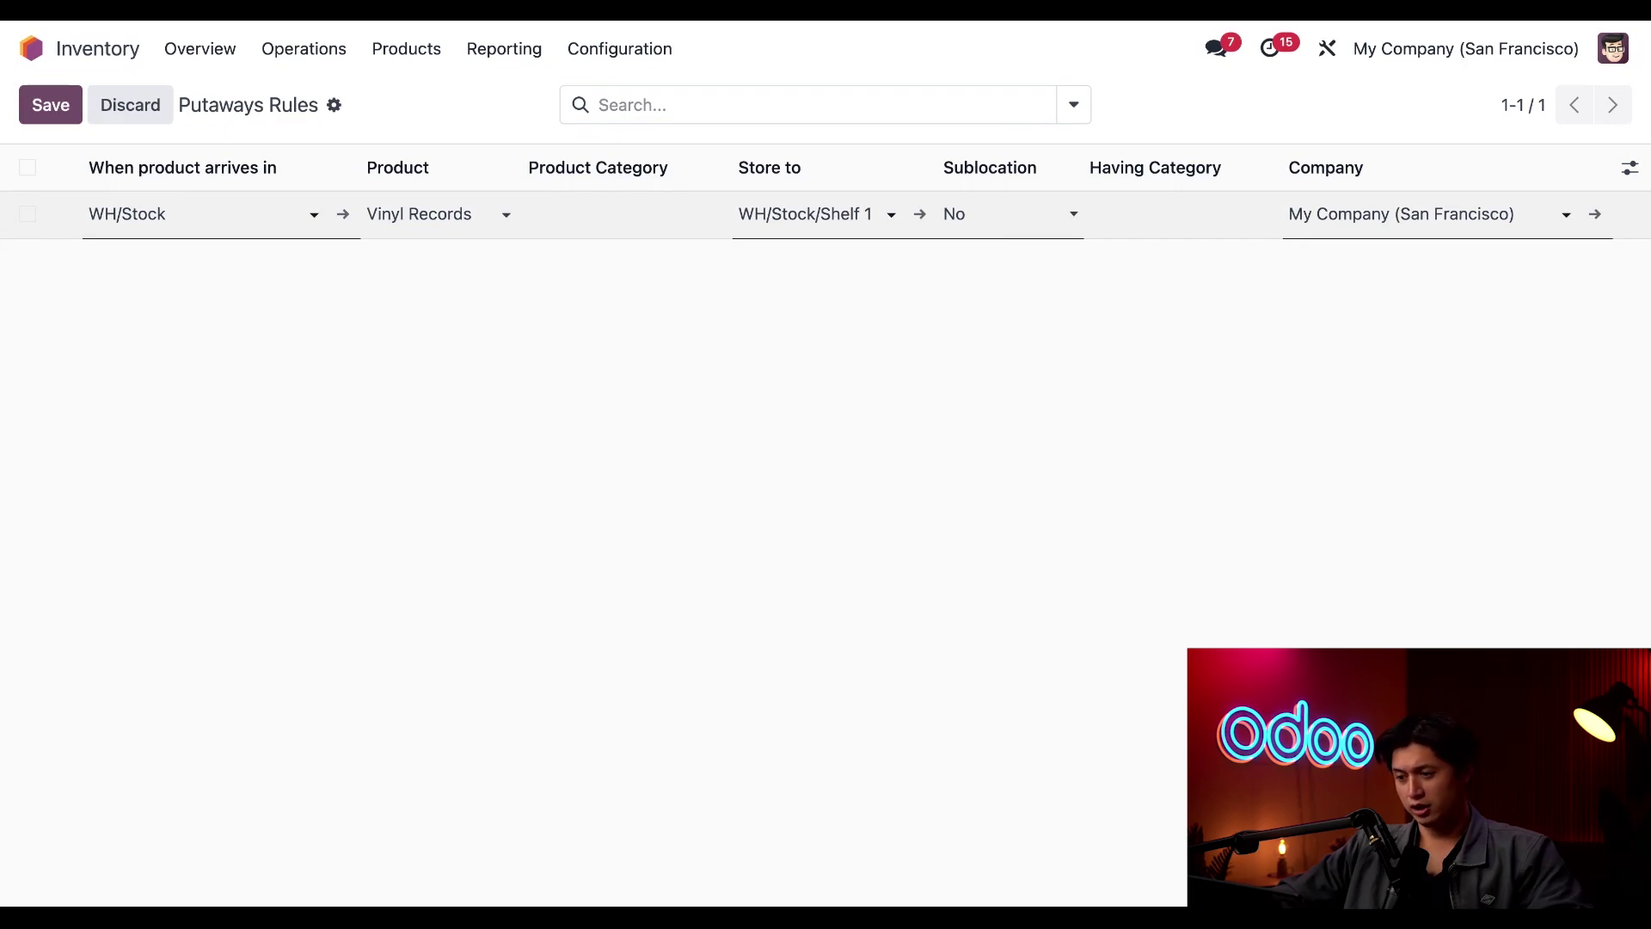
{"action": "left_click", "coordinate": [972, 365]}
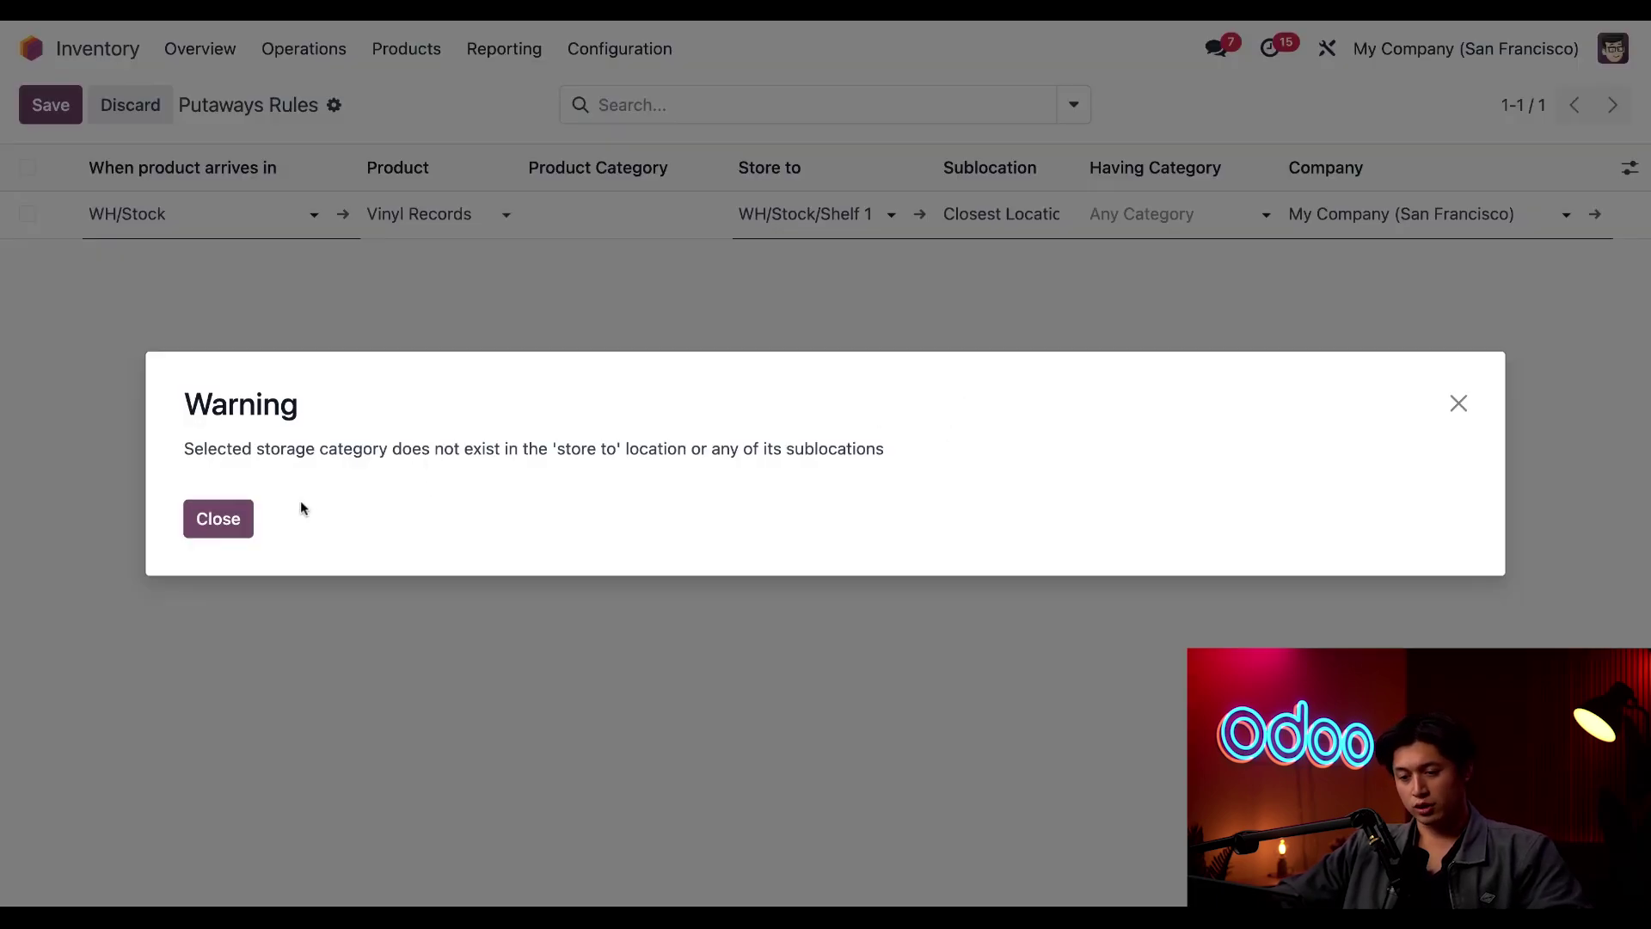
{"action": "left_click", "coordinate": [239, 526]}
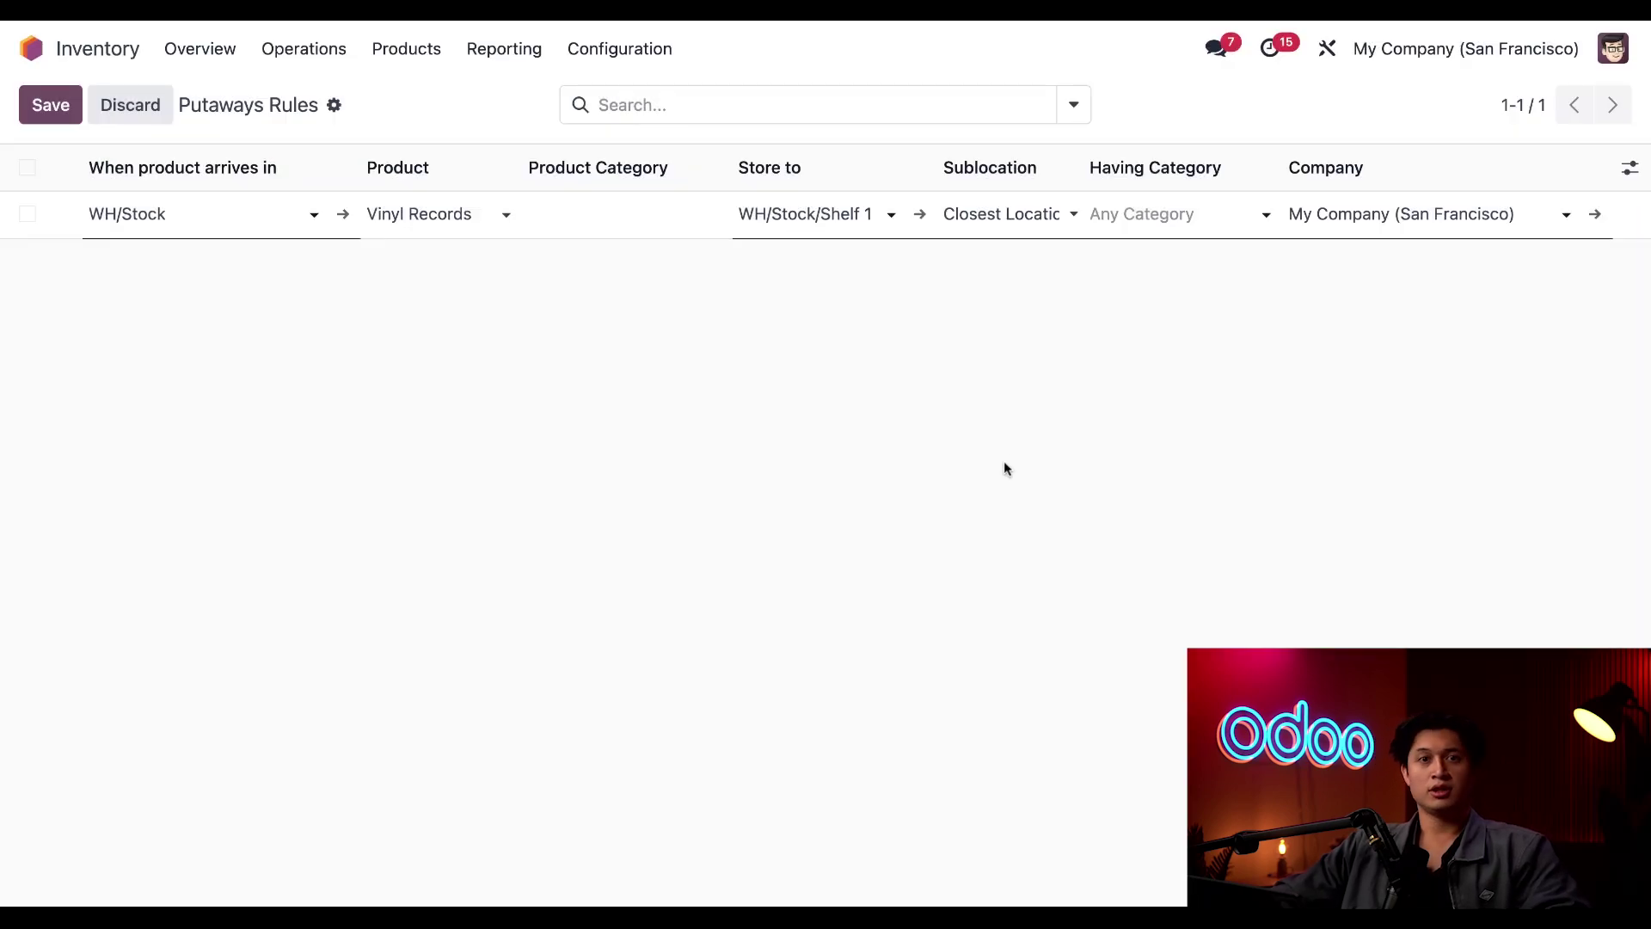
{"action": "left_click", "coordinate": [1193, 211]}
{"action": "left_click", "coordinate": [1157, 446]}
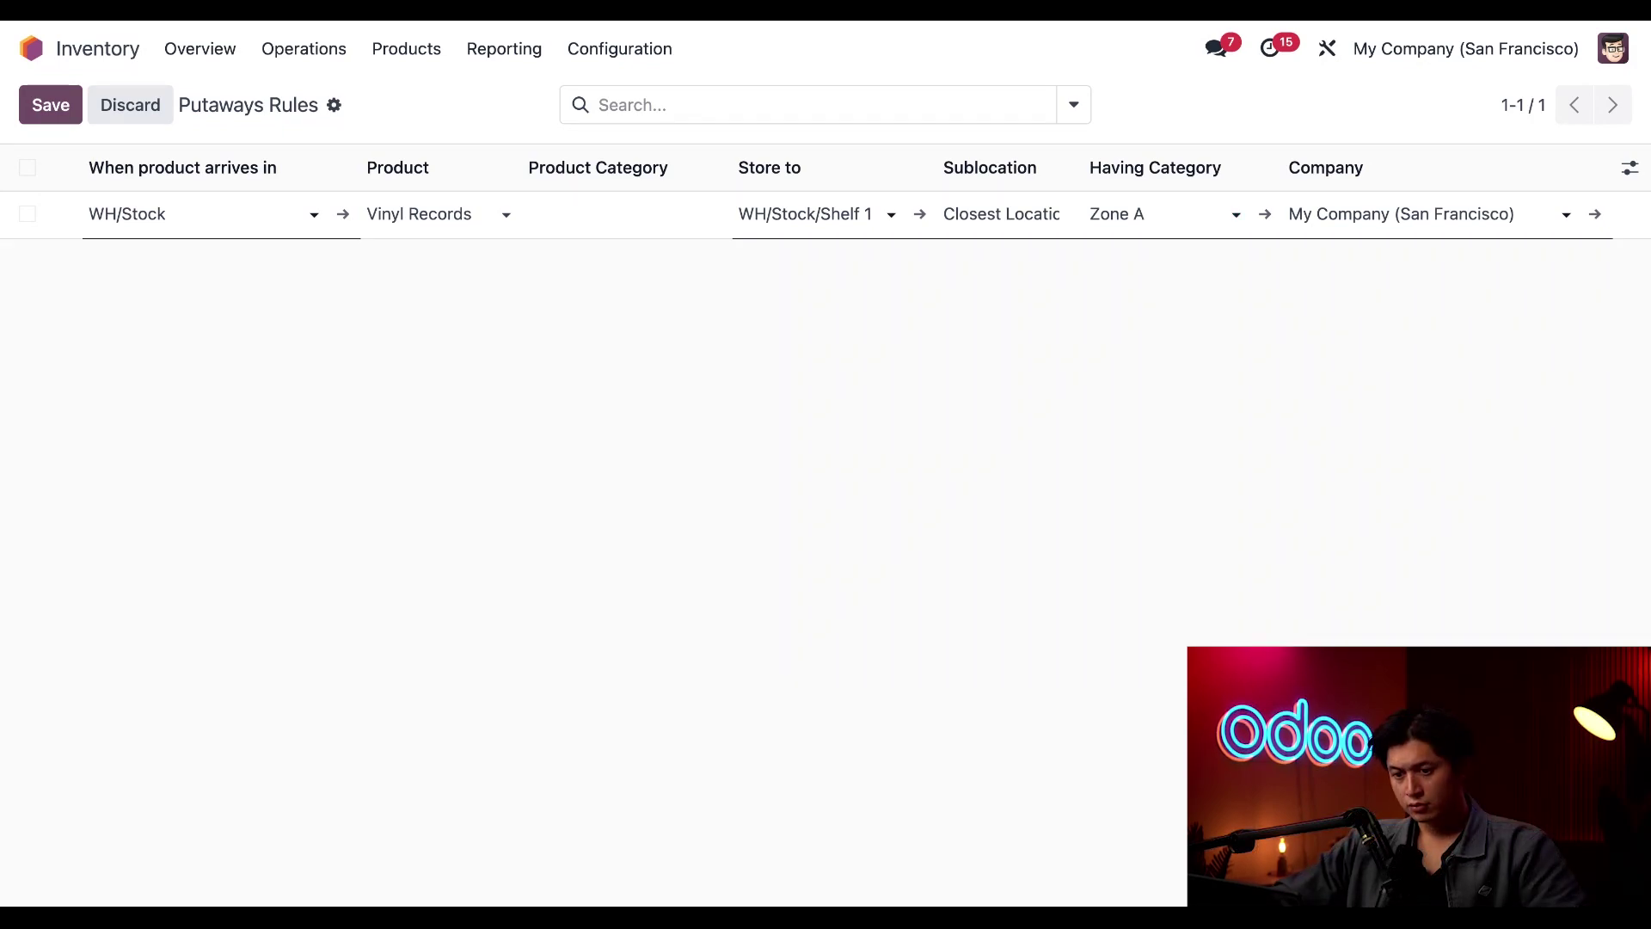
Save the first rule and add a Zone A Vinyl Records rule storing to WH/Stock/Shelf 2, closest location.
{"action": "left_click", "coordinate": [51, 104]}
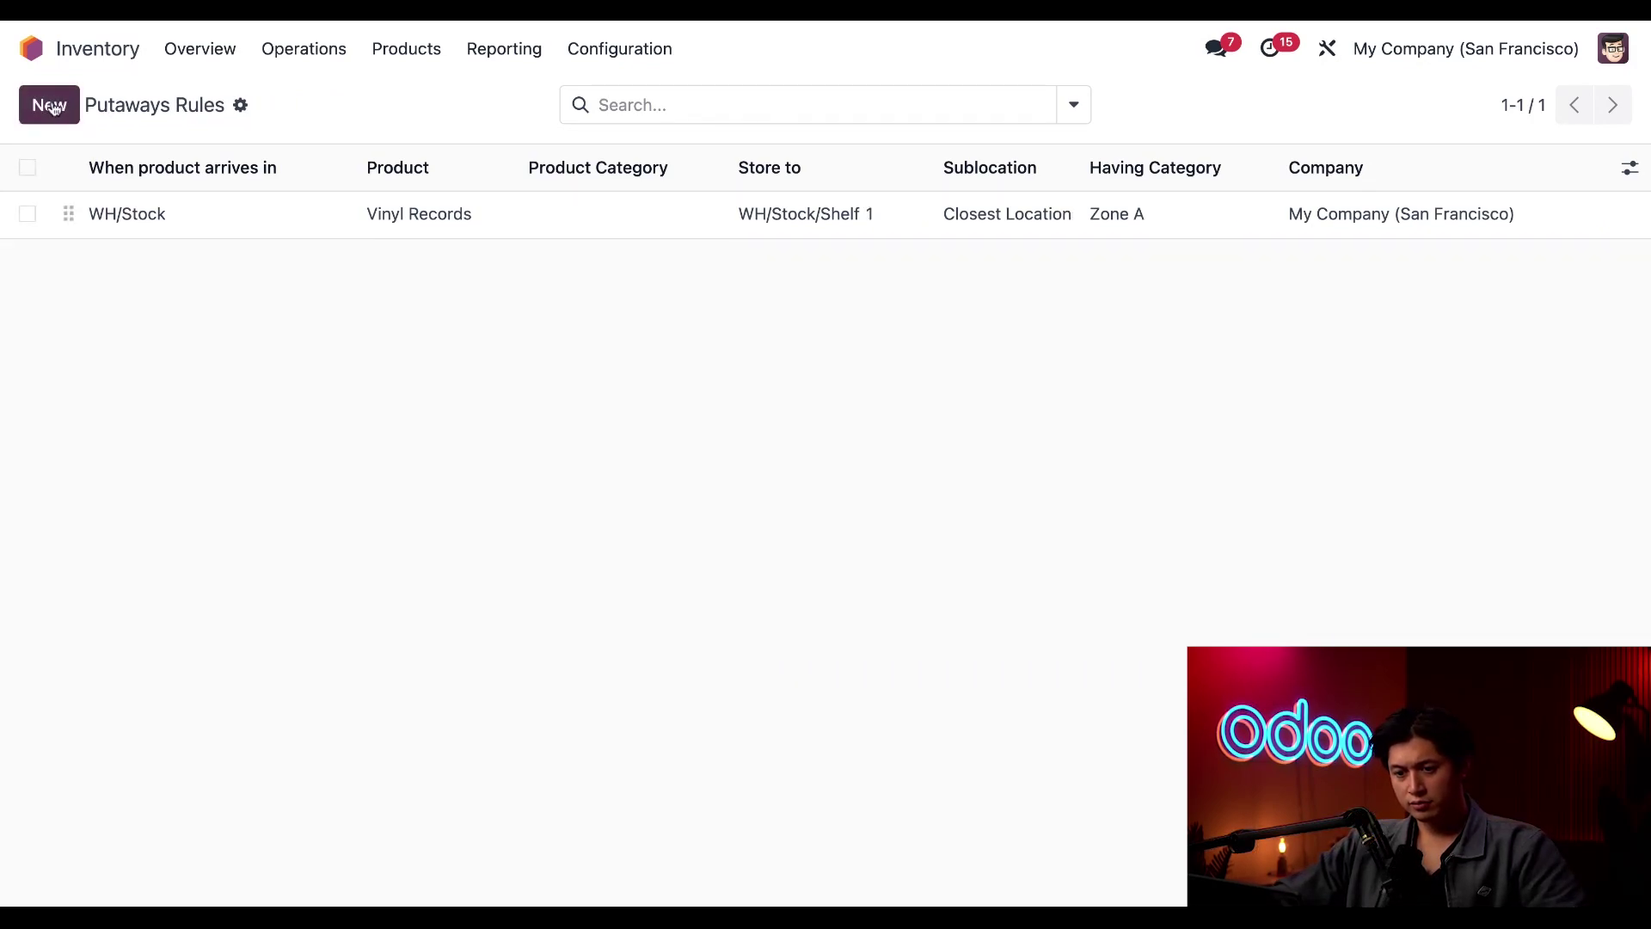
{"action": "left_click", "coordinate": [50, 104]}
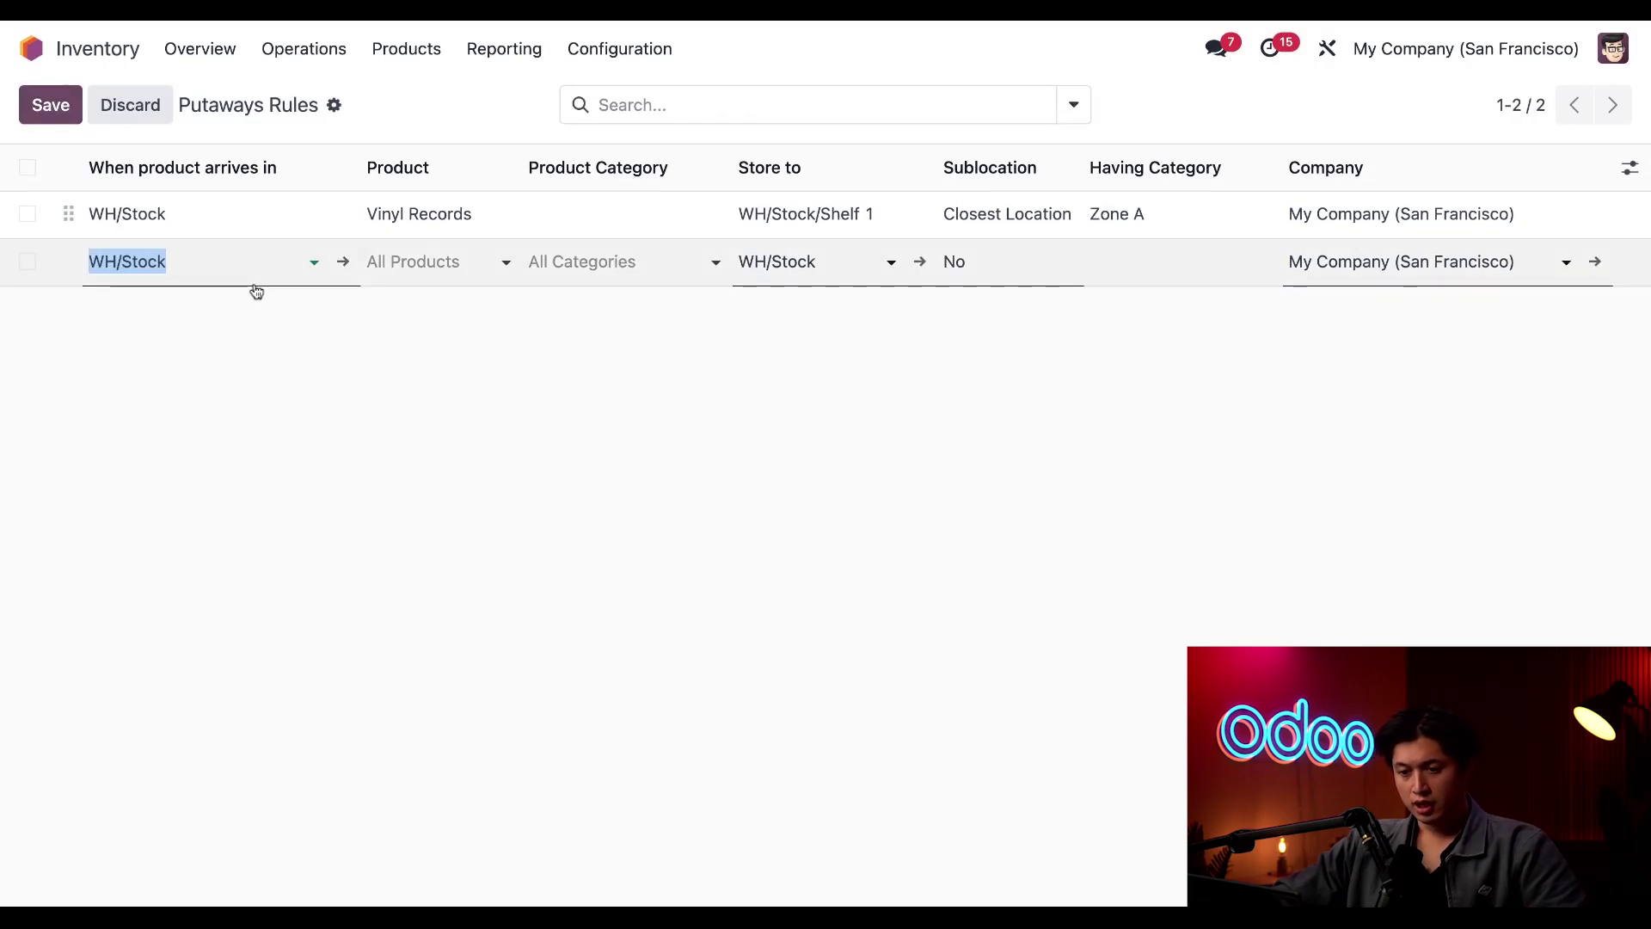
{"action": "left_click", "coordinate": [442, 261]}
{"action": "left_click", "coordinate": [445, 300]}
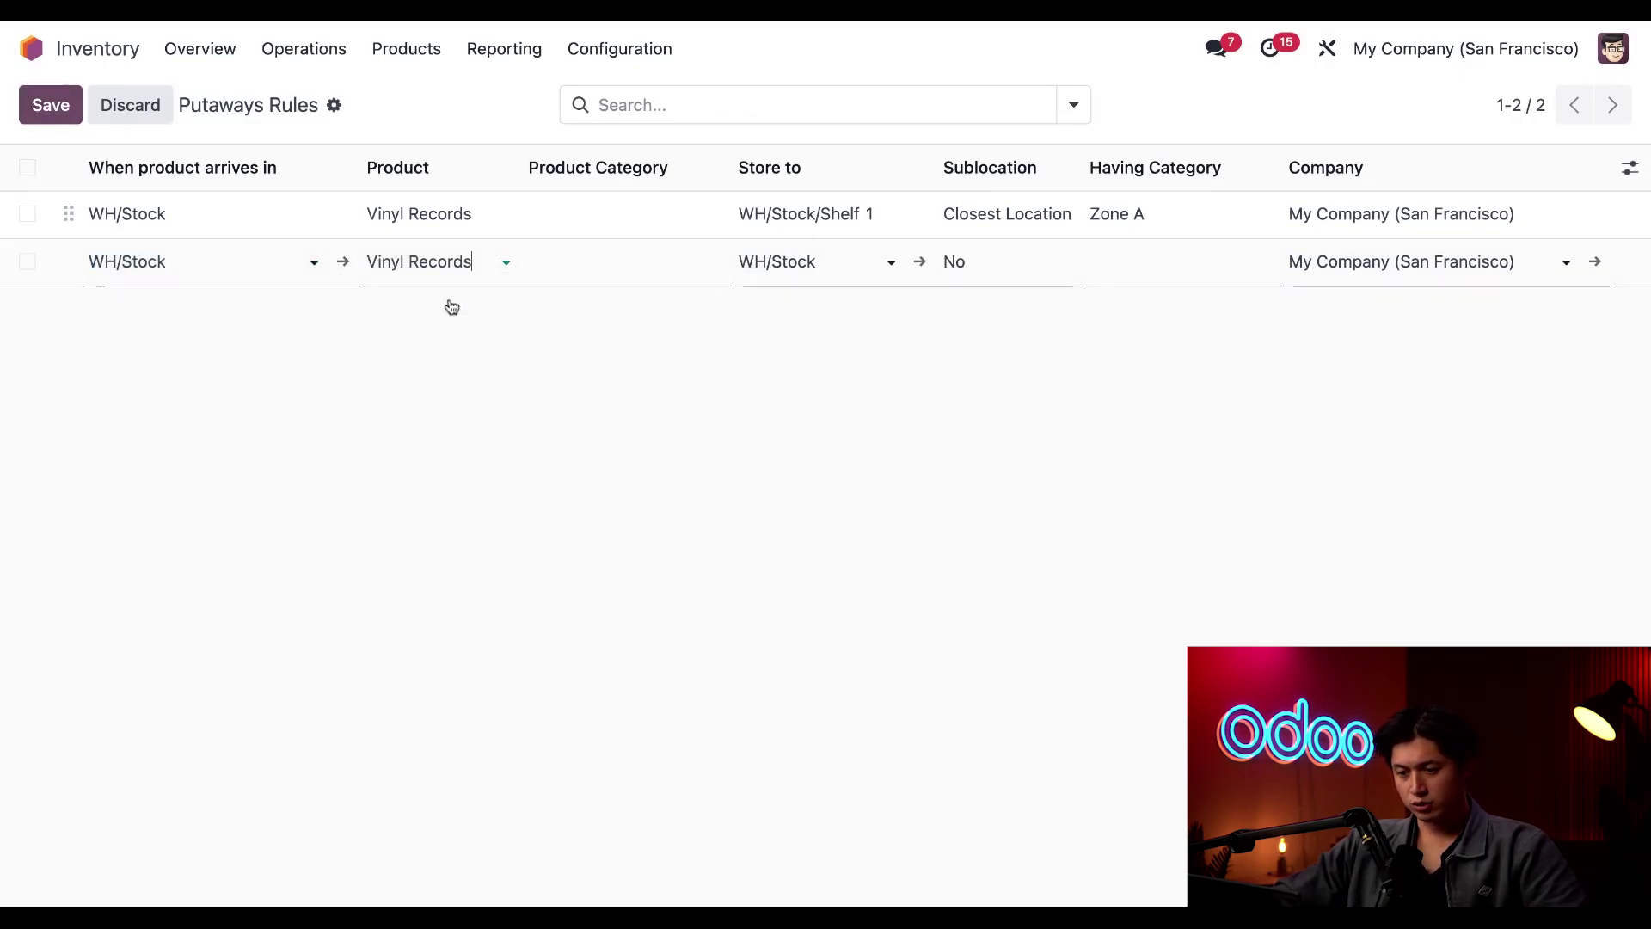
{"action": "left_click", "coordinate": [1027, 263]}
{"action": "left_click", "coordinate": [1171, 261]}
{"action": "left_click", "coordinate": [1172, 494]}
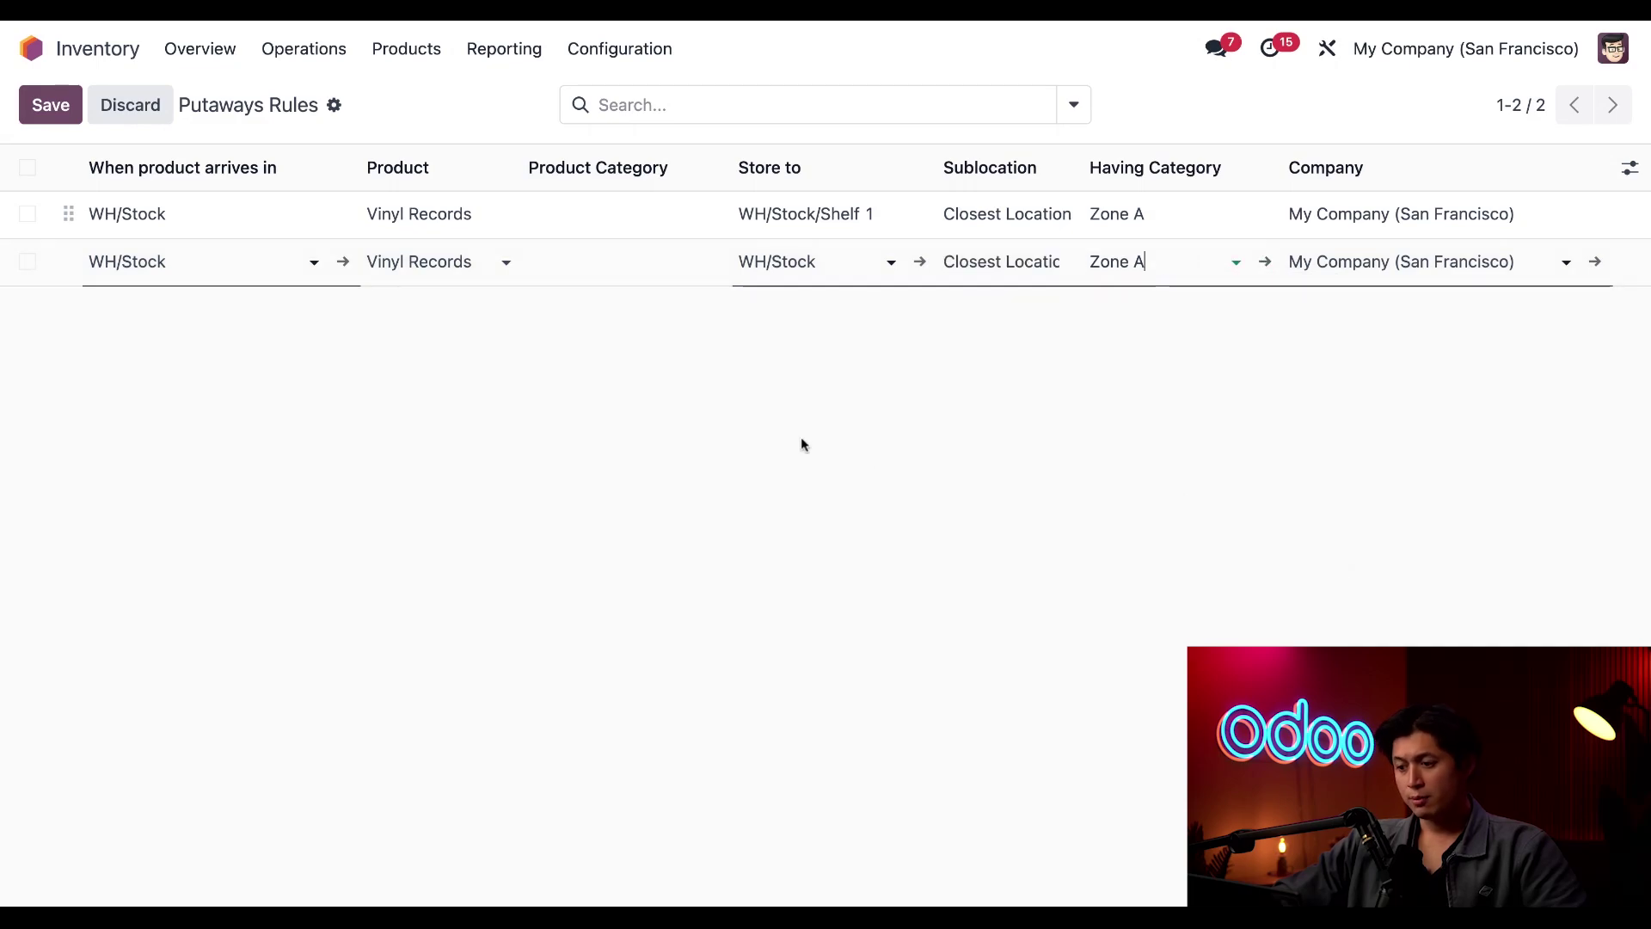
{"action": "left_click", "coordinate": [778, 261]}
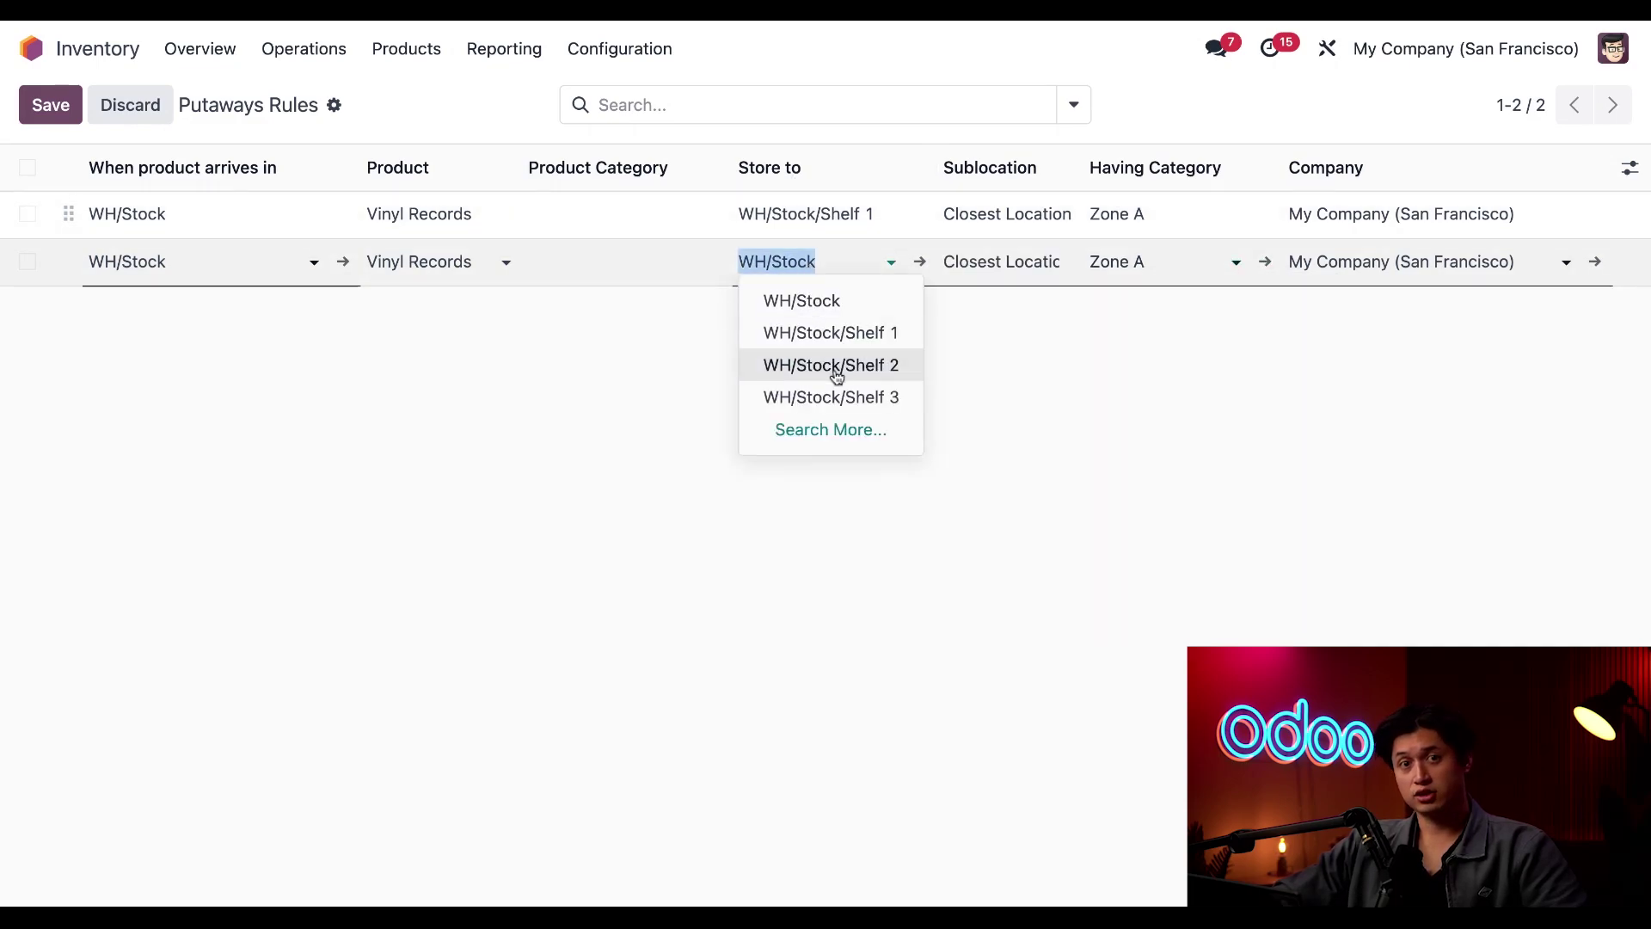
{"action": "left_click", "coordinate": [830, 366]}
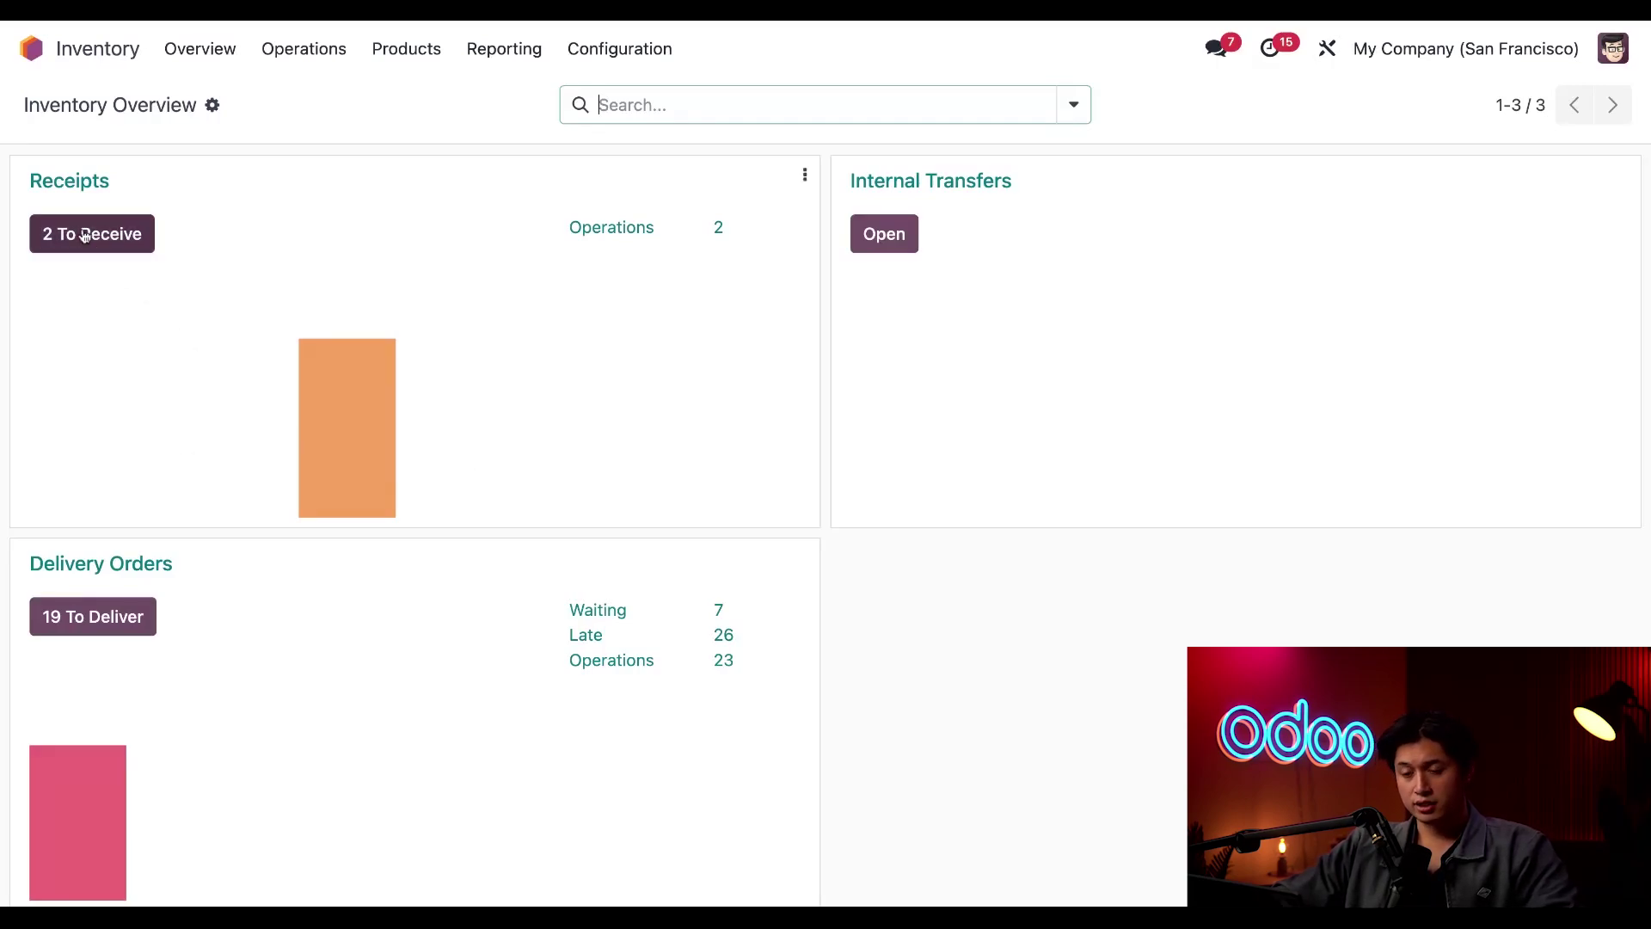
Validate receipt WH/IN/00056, sending its 10 Vinyl Records to WH/Stock/Shelf 1.
{"action": "left_click", "coordinate": [85, 235]}
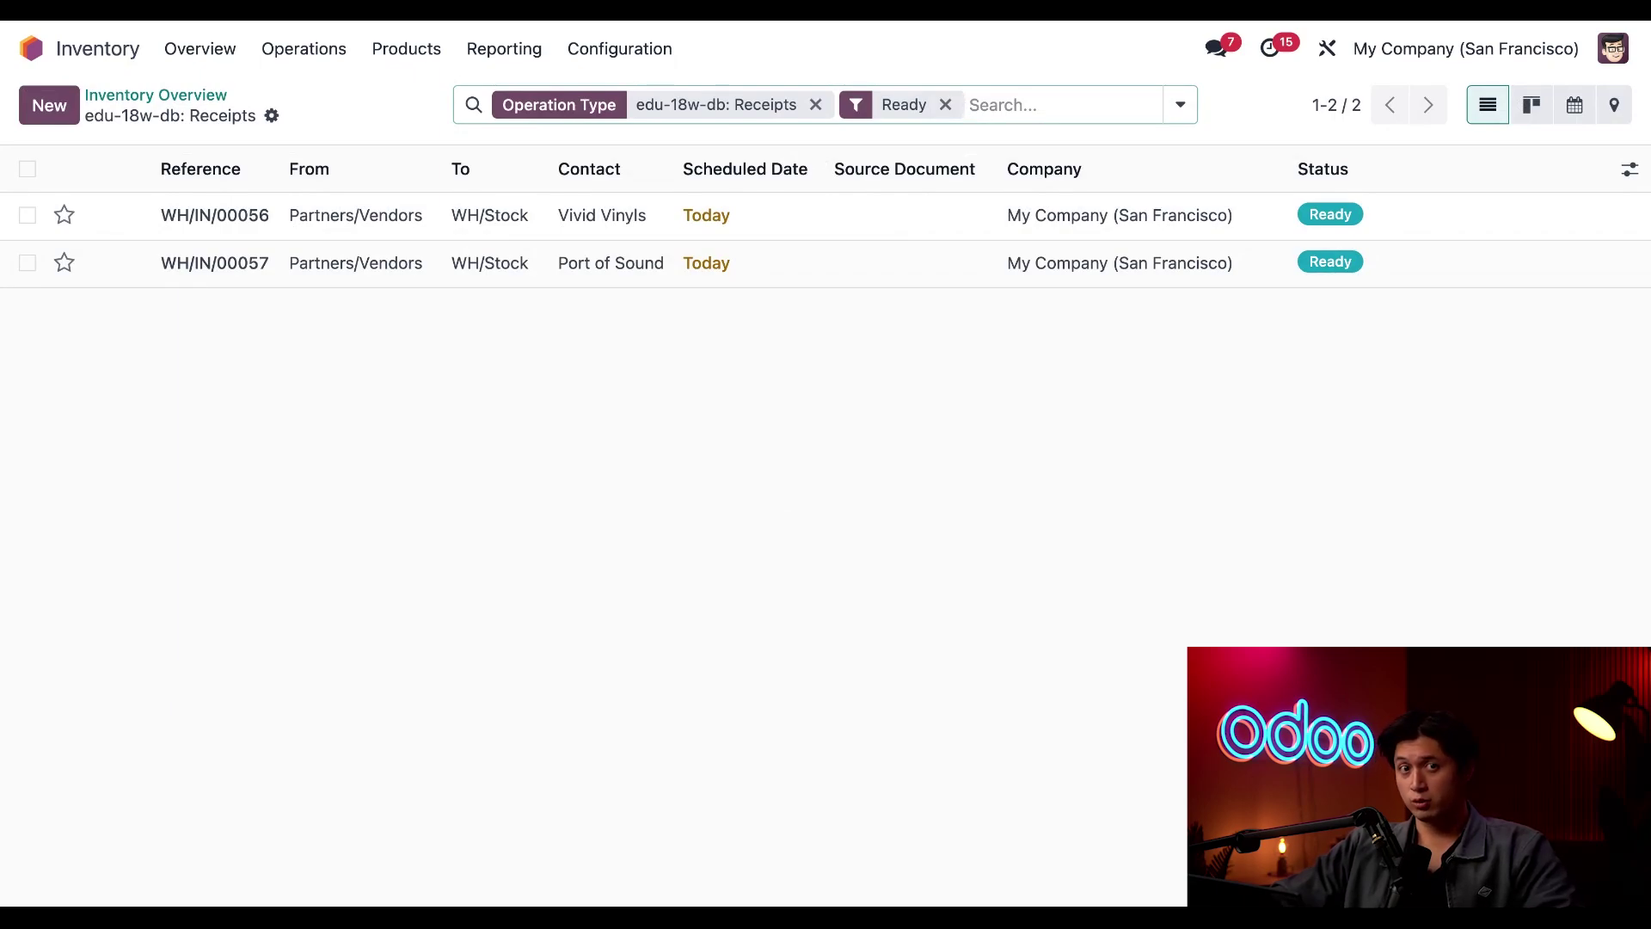
{"action": "left_click", "coordinate": [377, 225]}
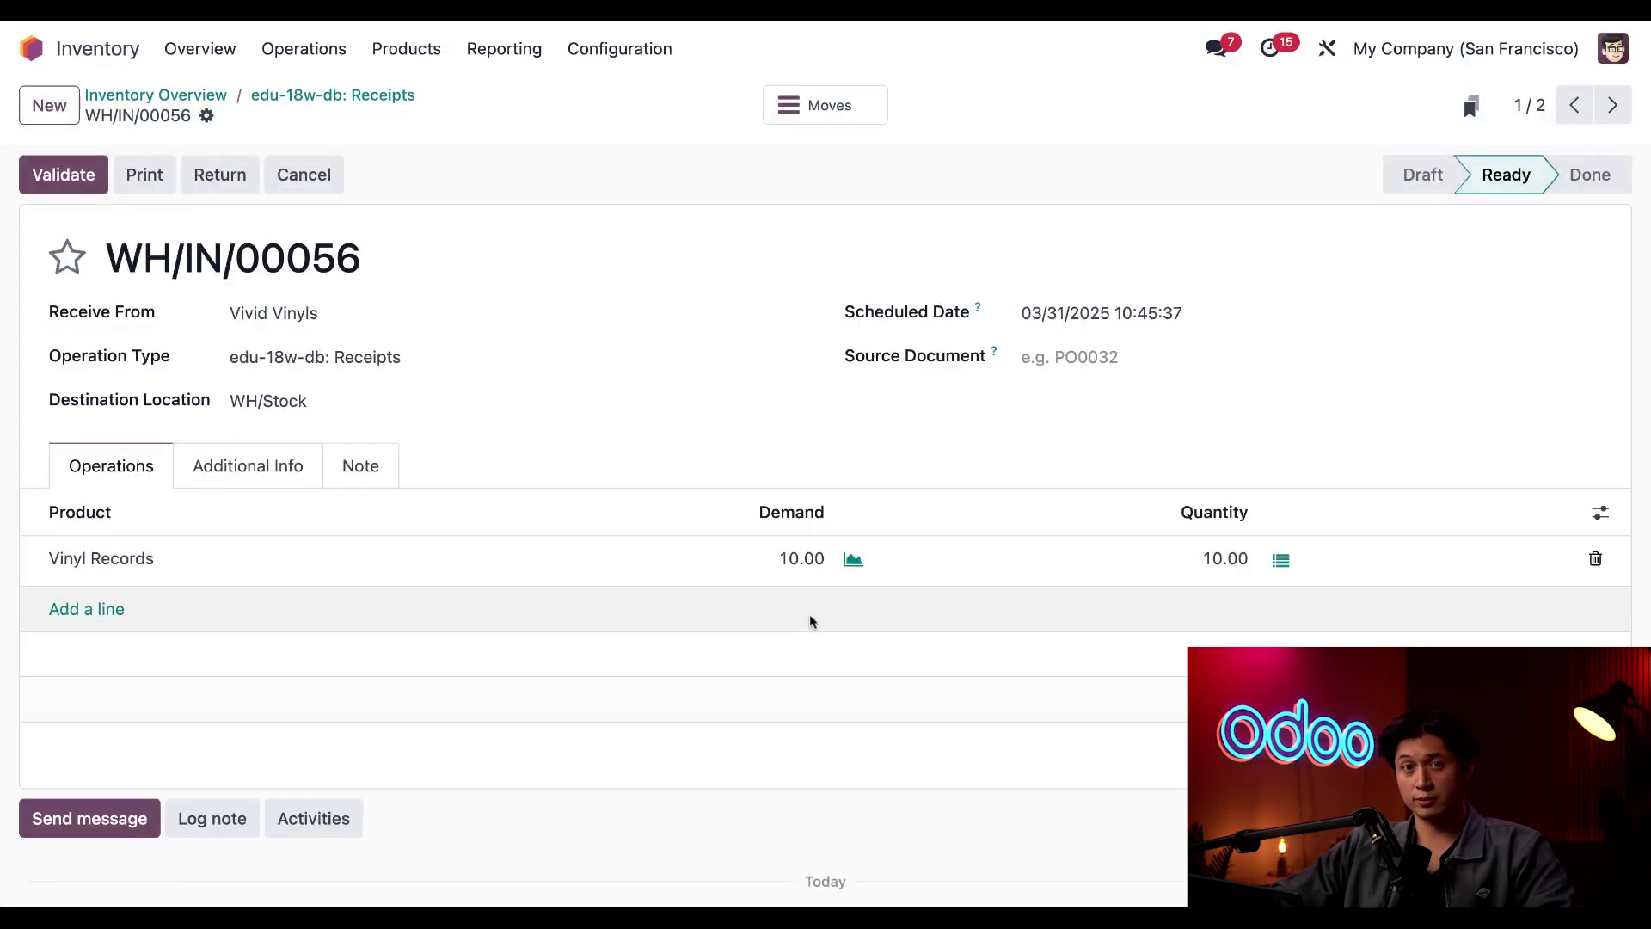
{"action": "left_click", "coordinate": [1282, 564]}
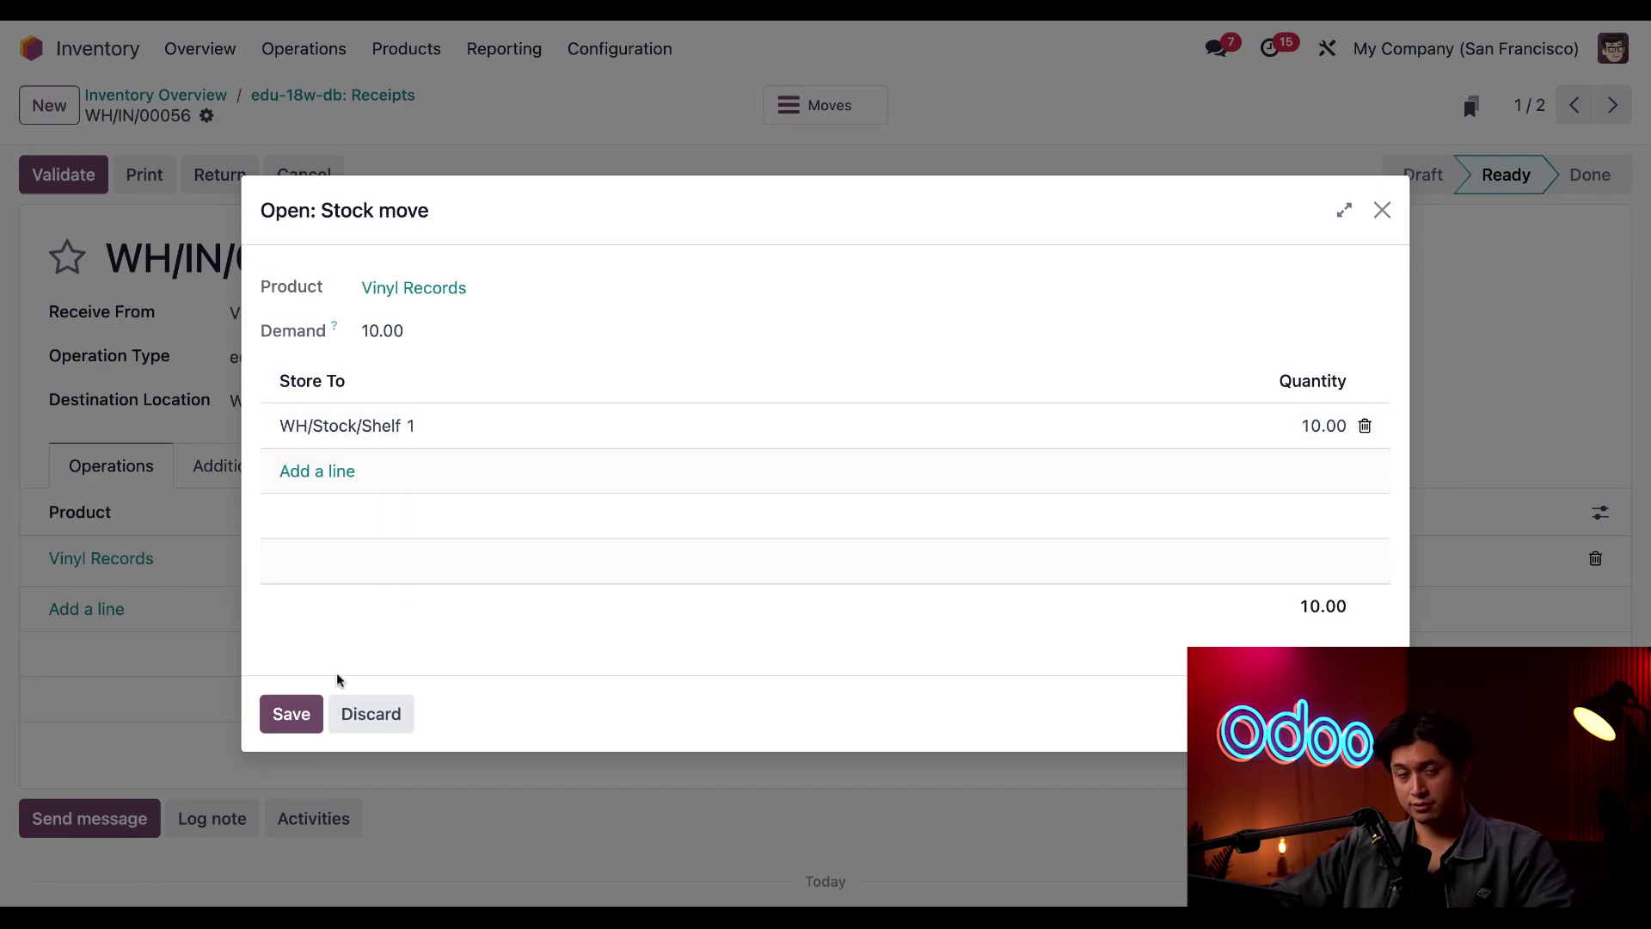
{"action": "left_click", "coordinate": [306, 708]}
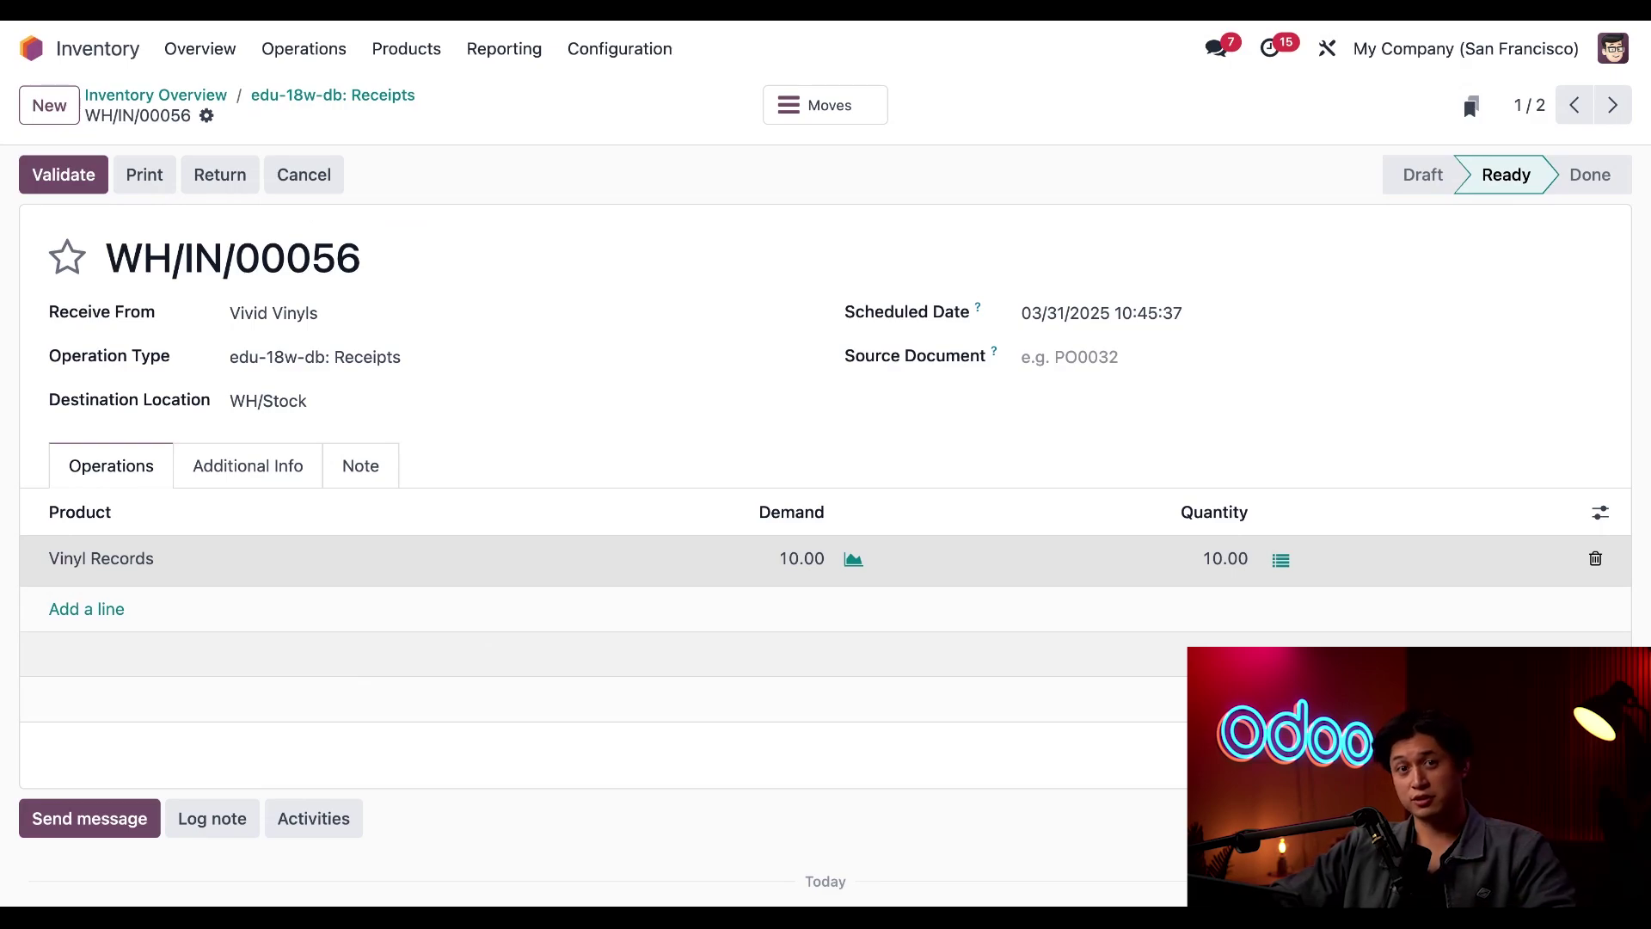
{"action": "left_click", "coordinate": [76, 176]}
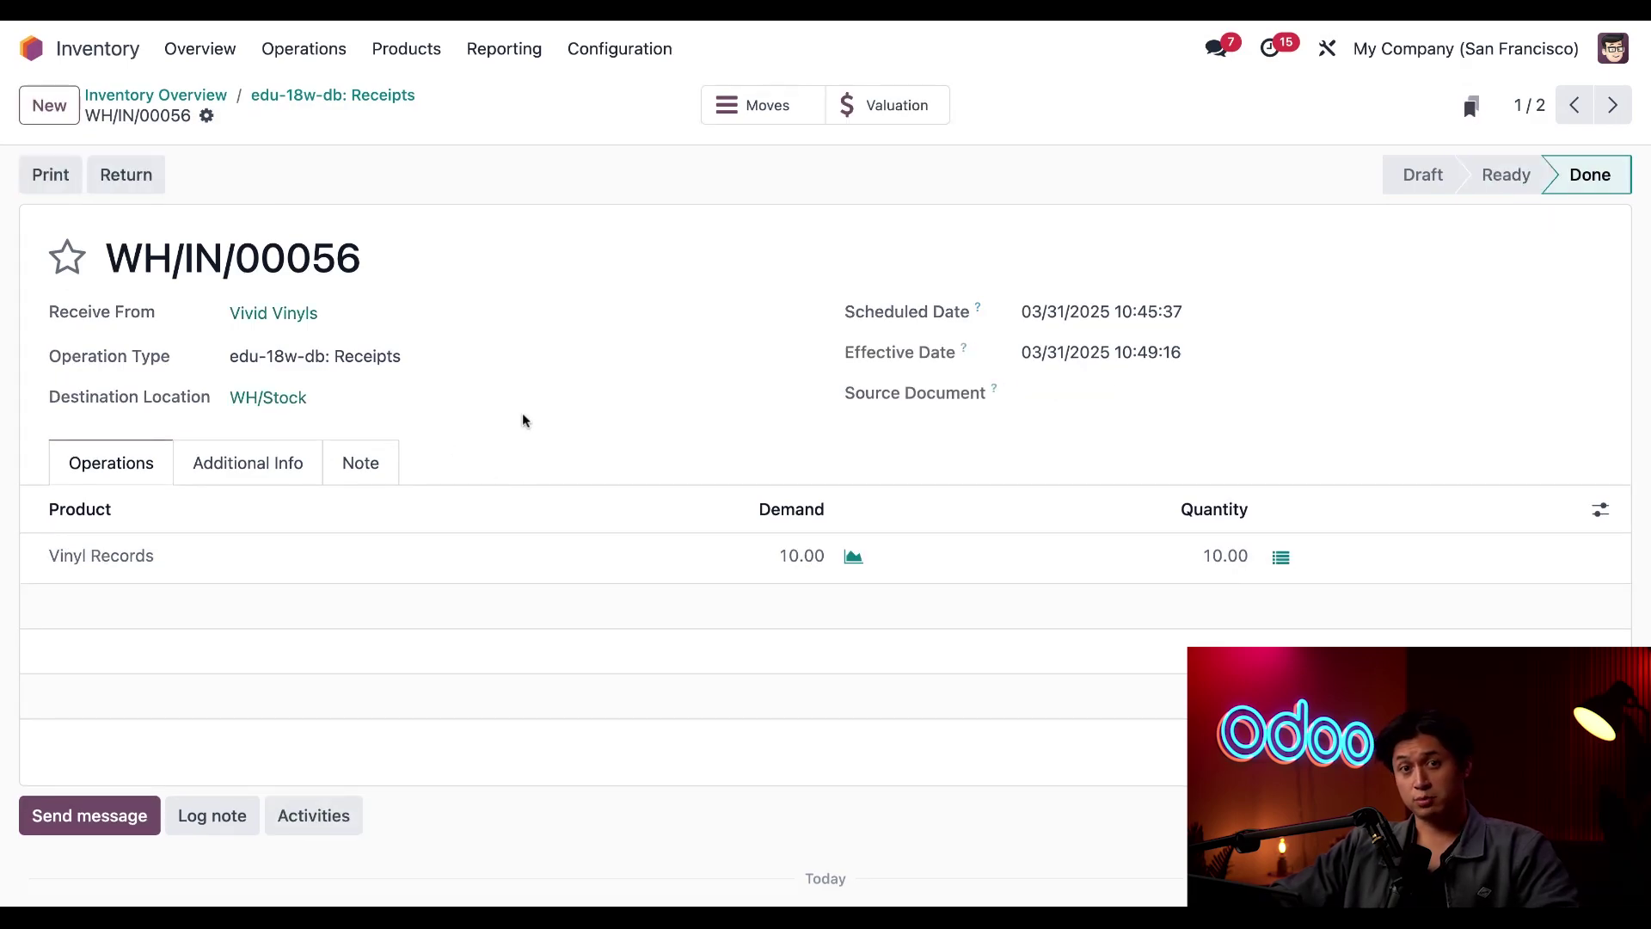
{"action": "left_click", "coordinate": [355, 96]}
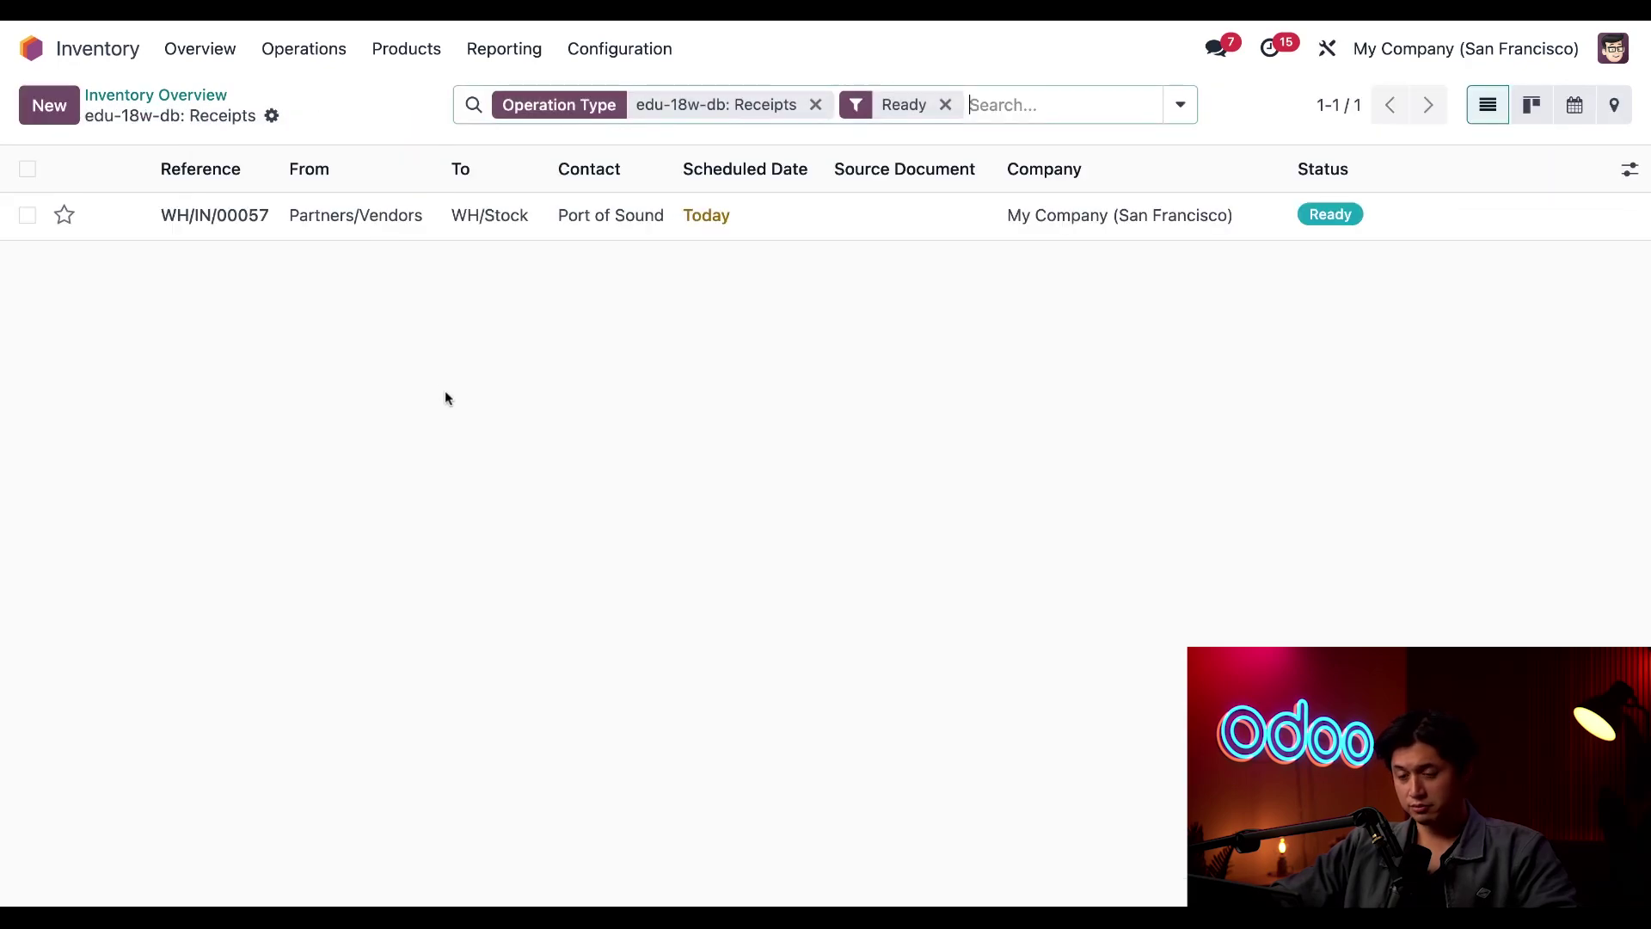
Validate receipt WH/IN/00057 after confirming its 10 Vinyl Records go to WH/Stock/Shelf 2.
{"action": "left_click", "coordinate": [615, 225]}
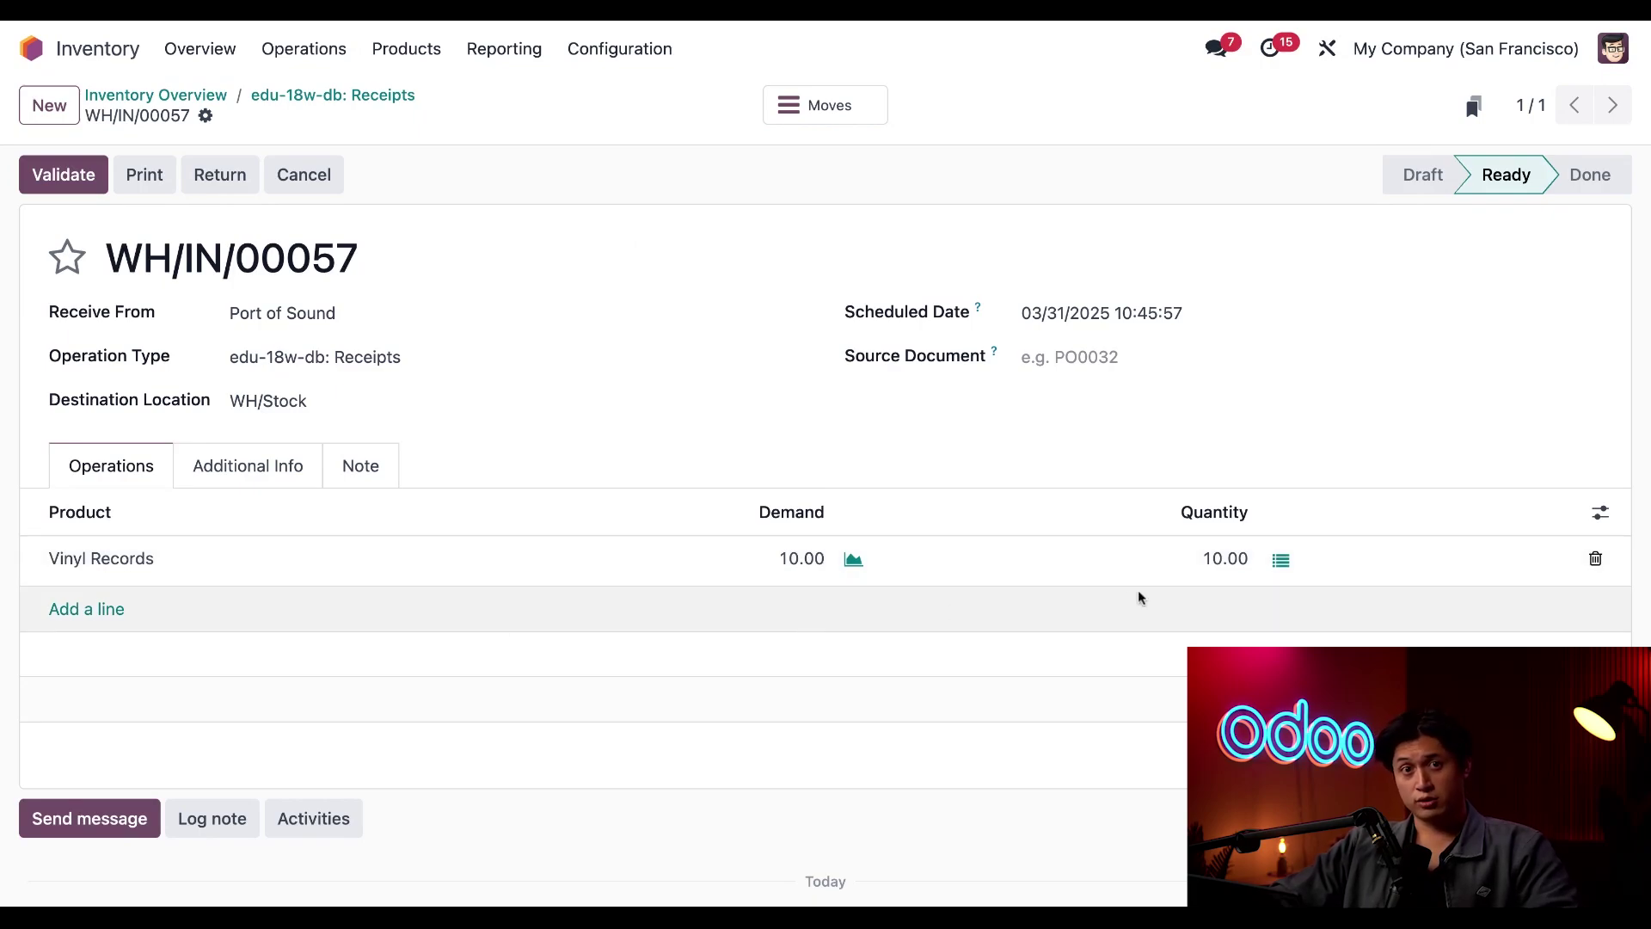
{"action": "left_click", "coordinate": [1282, 562]}
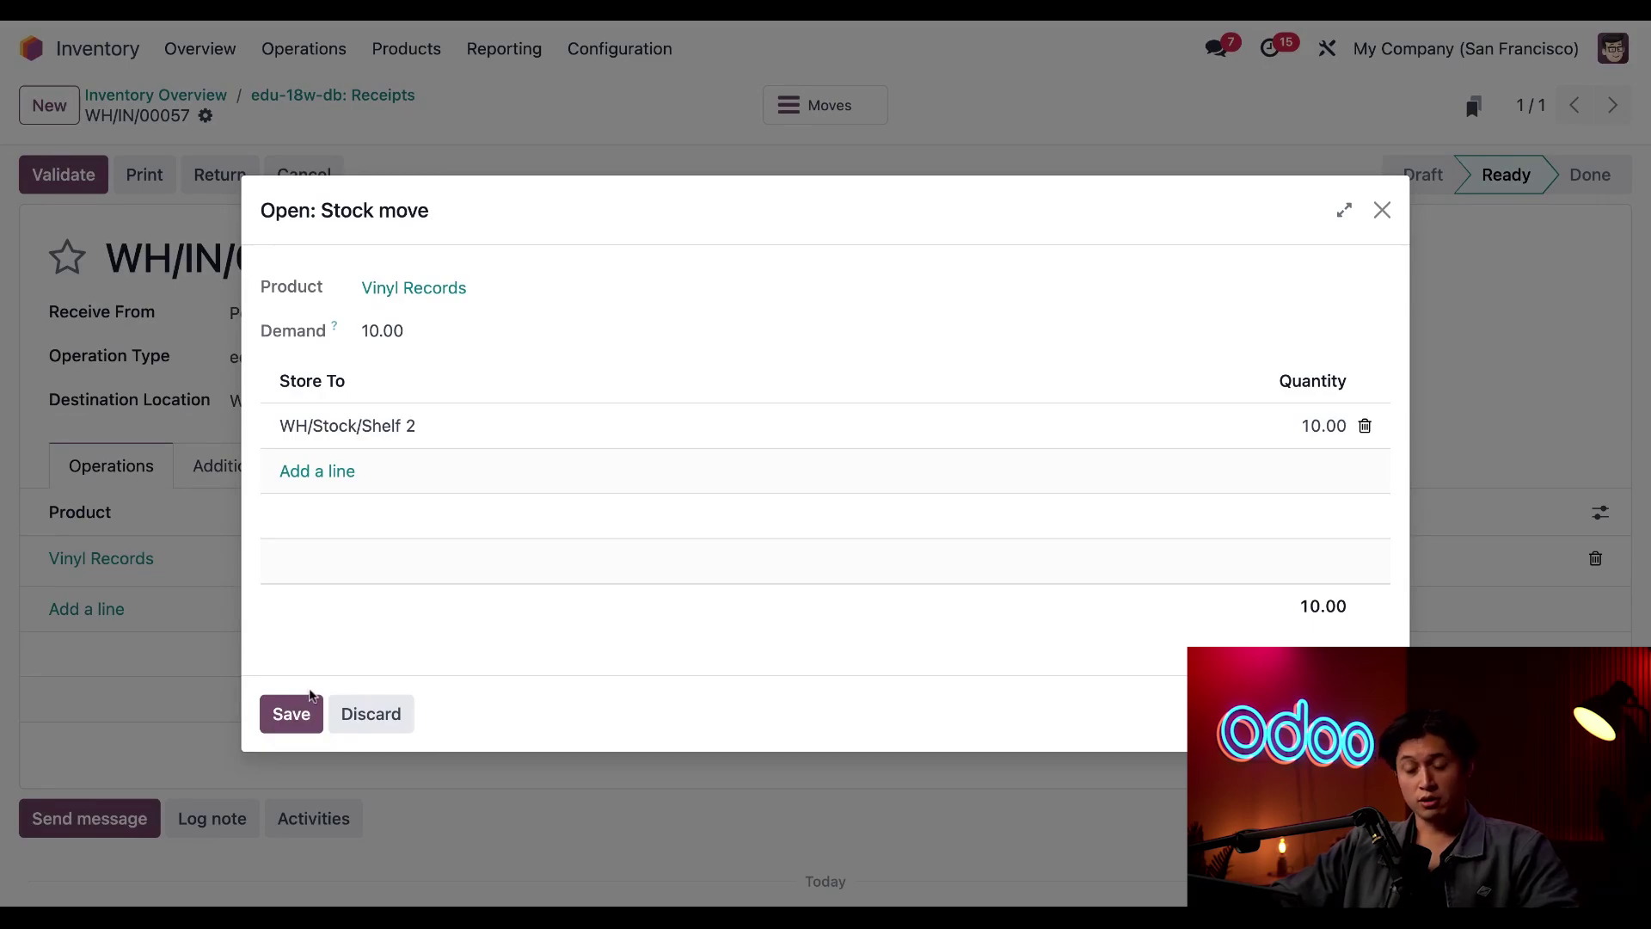
{"action": "left_click", "coordinate": [291, 714]}
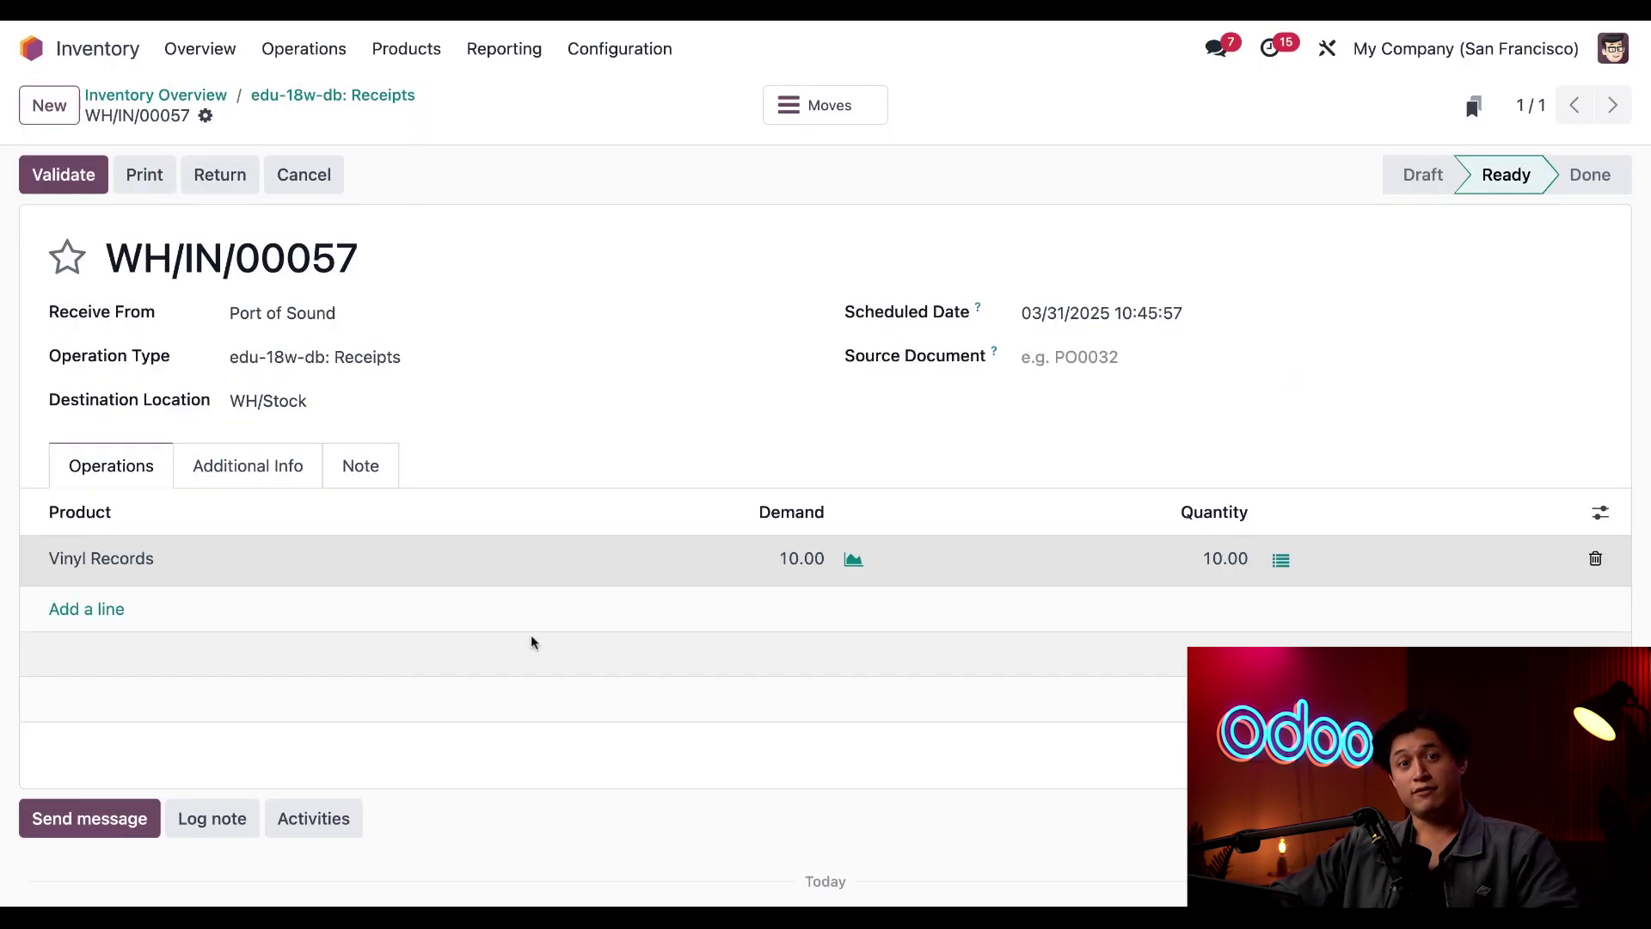
{"action": "left_click", "coordinate": [79, 184]}
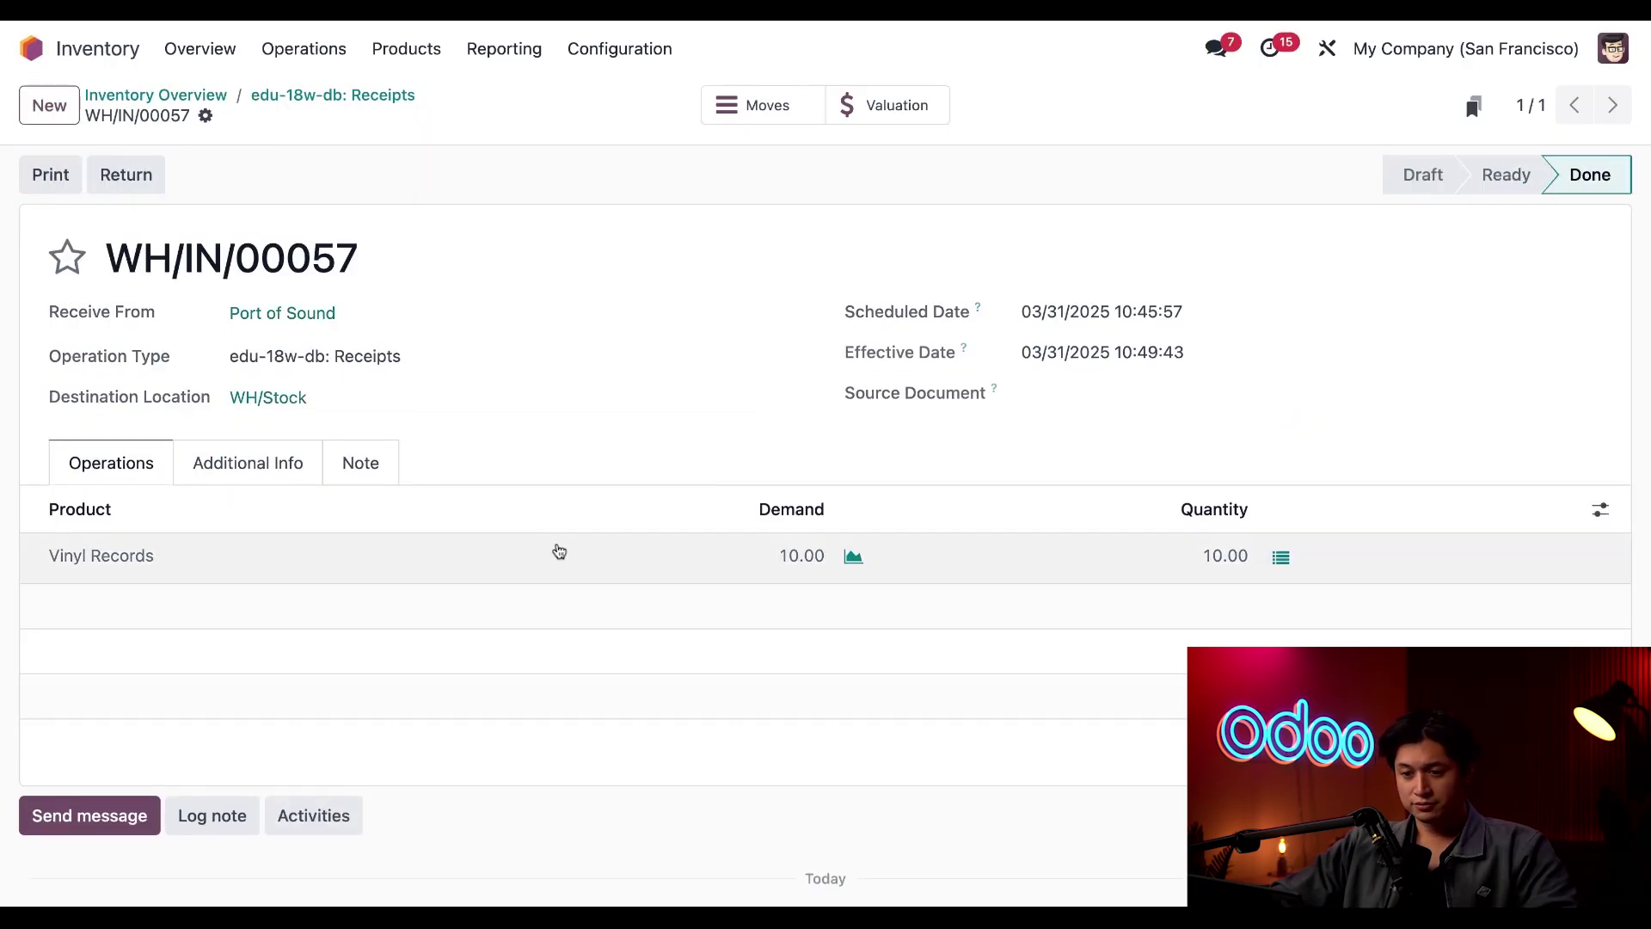